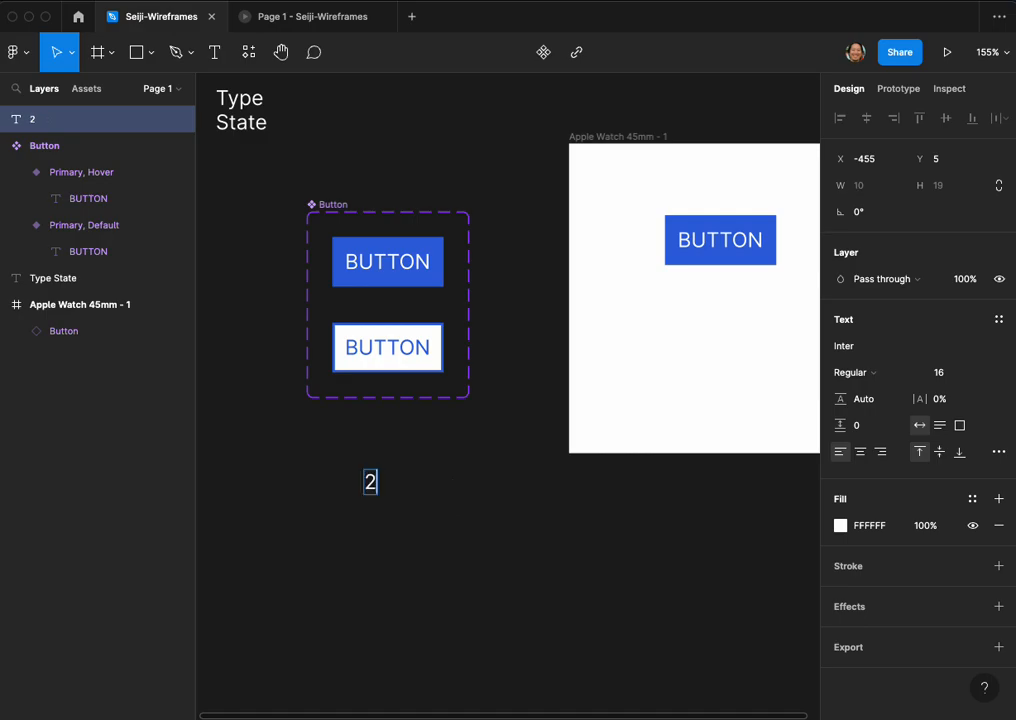
Complete the new text label as "2ND BUTTON" and wrap it in an auto layout frame
{"action": "type", "text": "ND BUTTON"}
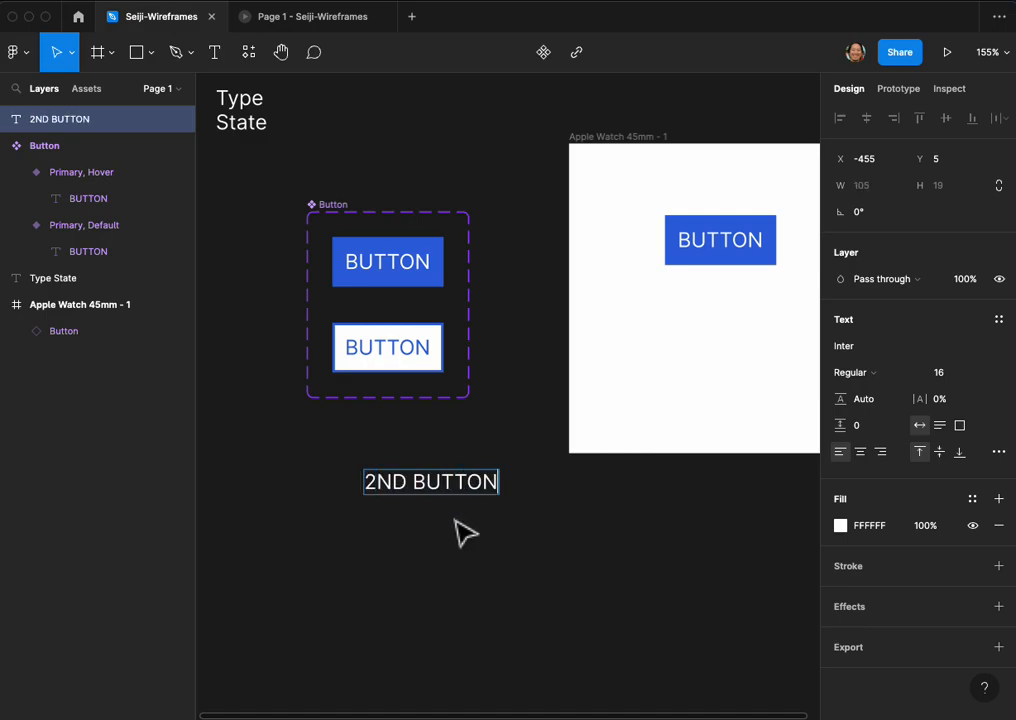
{"action": "key", "text": "Escape"}
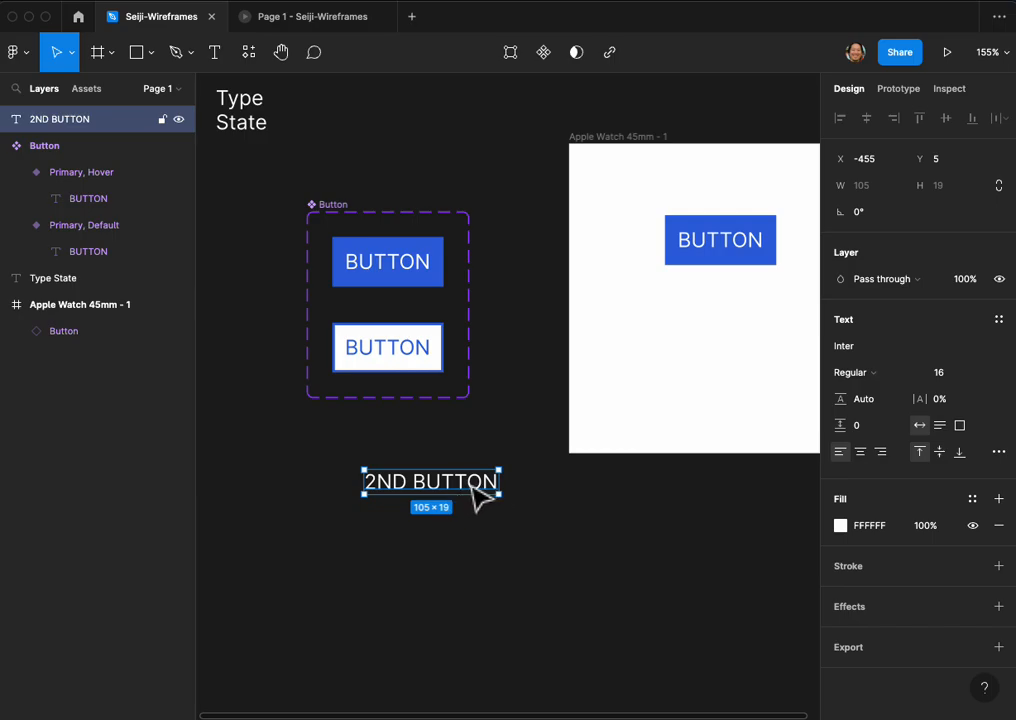
{"action": "scroll", "coordinate": [477, 497], "scroll_direction": "up", "scroll_amount": 2}
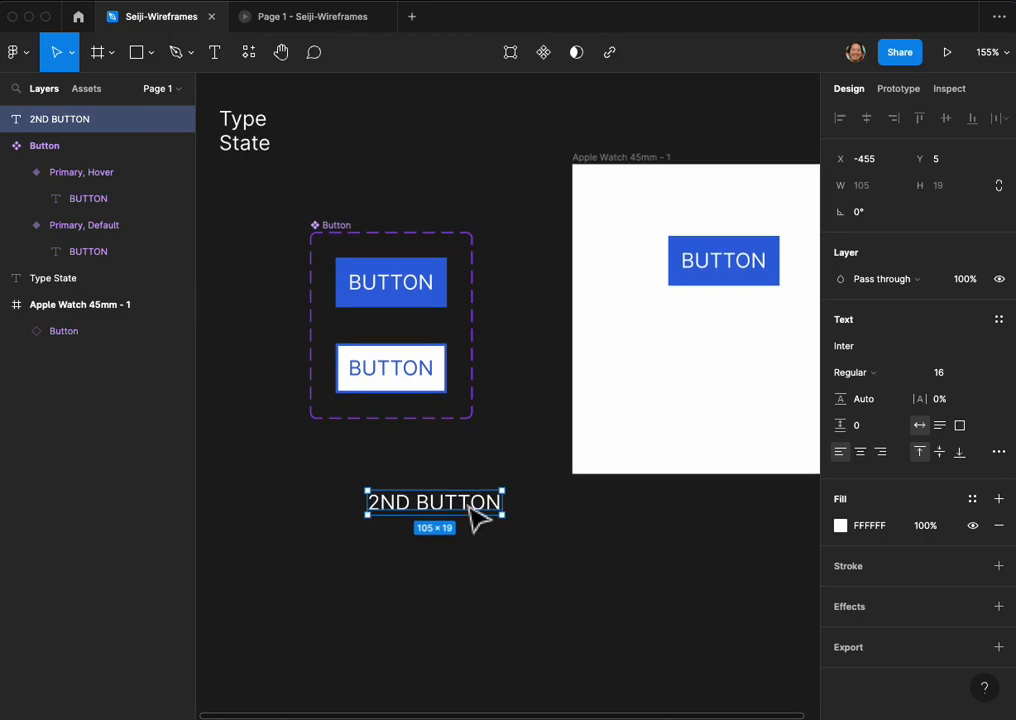
{"action": "key", "text": "shift+a"}
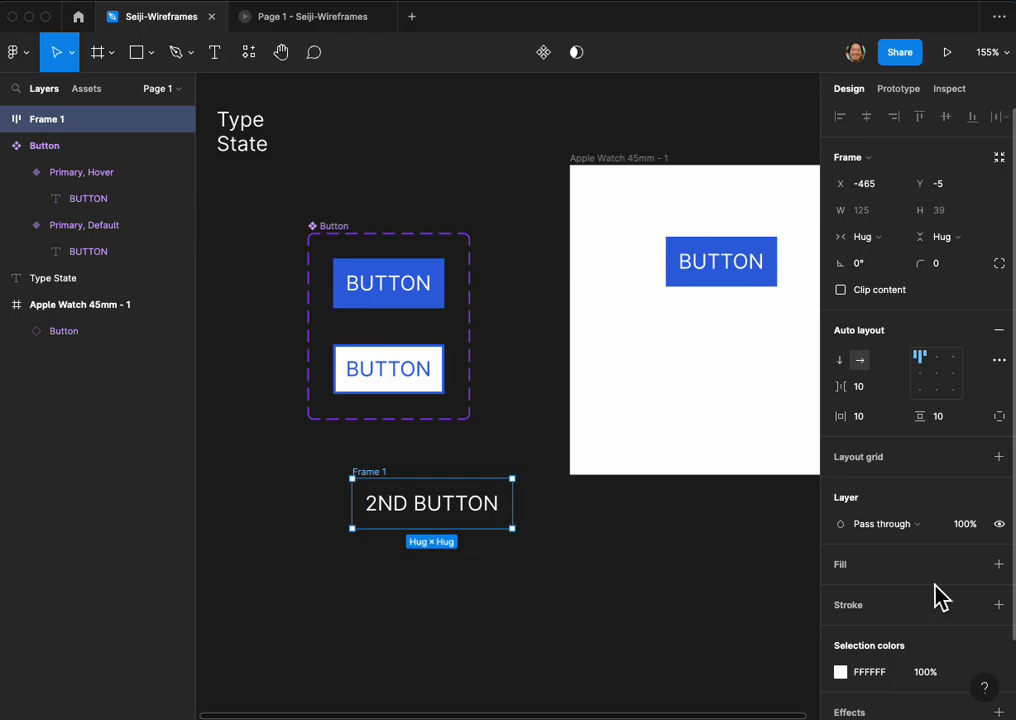
Give the 2ND BUTTON frame a muted blue solid fill, about 6778A9
{"action": "scroll", "coordinate": [977, 588], "scroll_direction": "down", "scroll_amount": 1}
{"action": "scroll", "coordinate": [998, 571], "scroll_direction": "up", "scroll_amount": 1}
{"action": "left_click", "coordinate": [997, 569]}
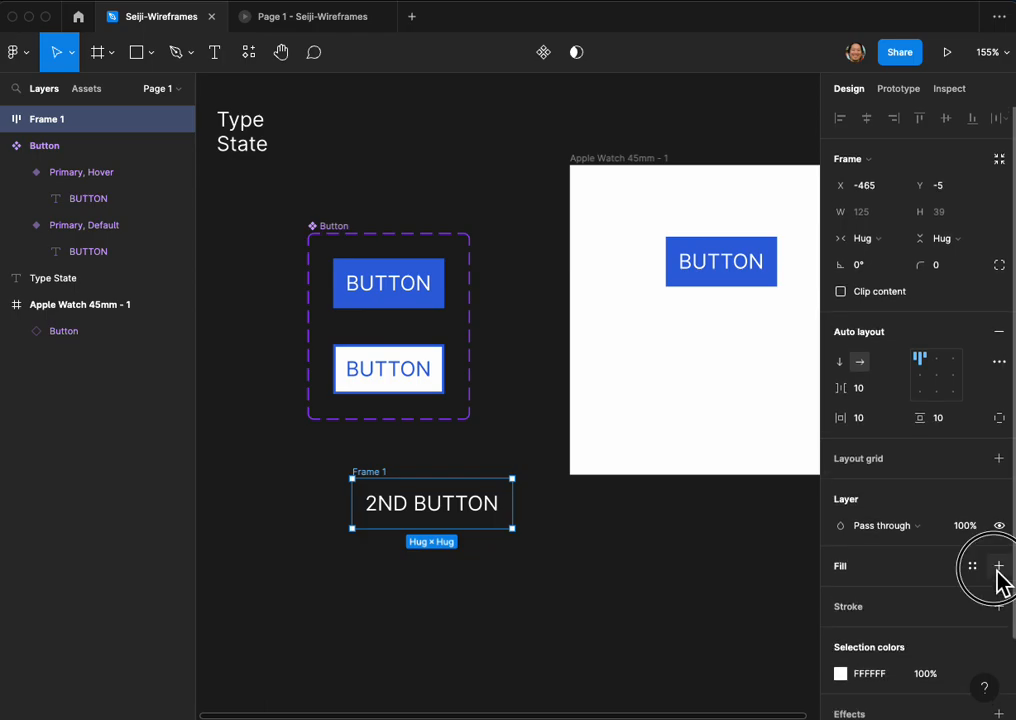
{"action": "left_click", "coordinate": [840, 592]}
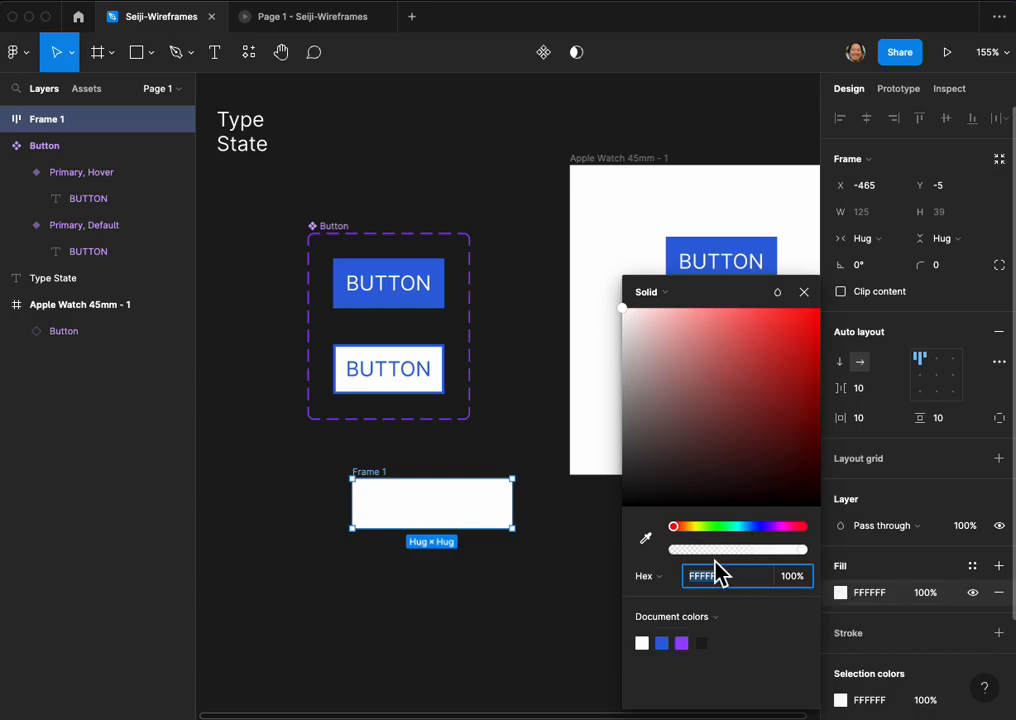
{"action": "left_click", "coordinate": [664, 645]}
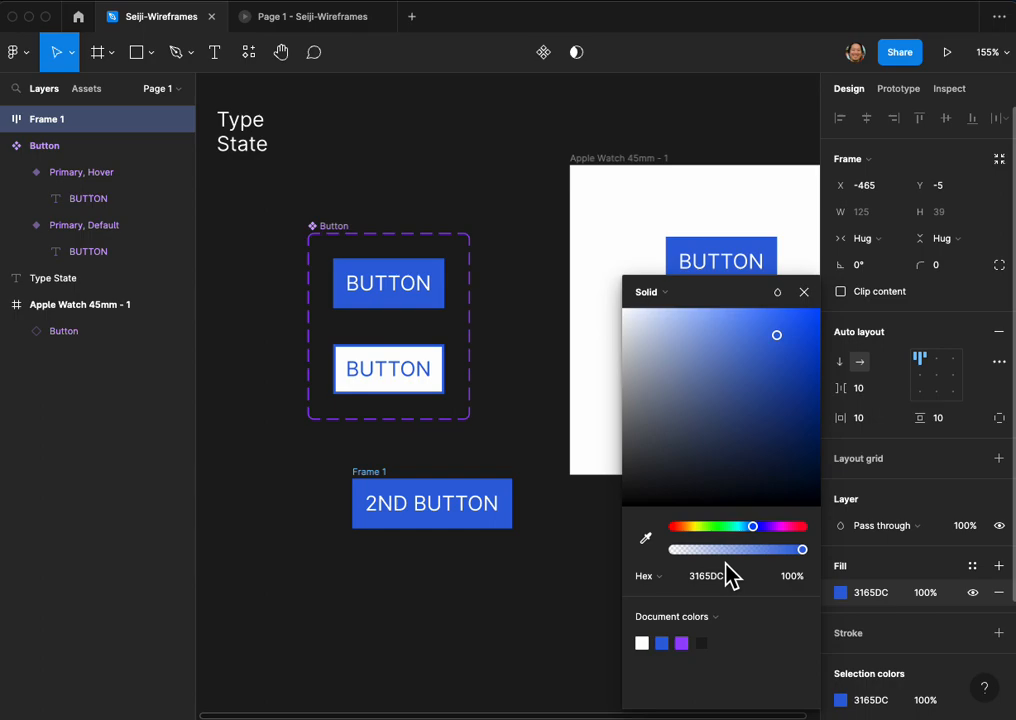
{"action": "left_click_drag", "start_coordinate": [779, 340], "coordinate": [708, 396]}
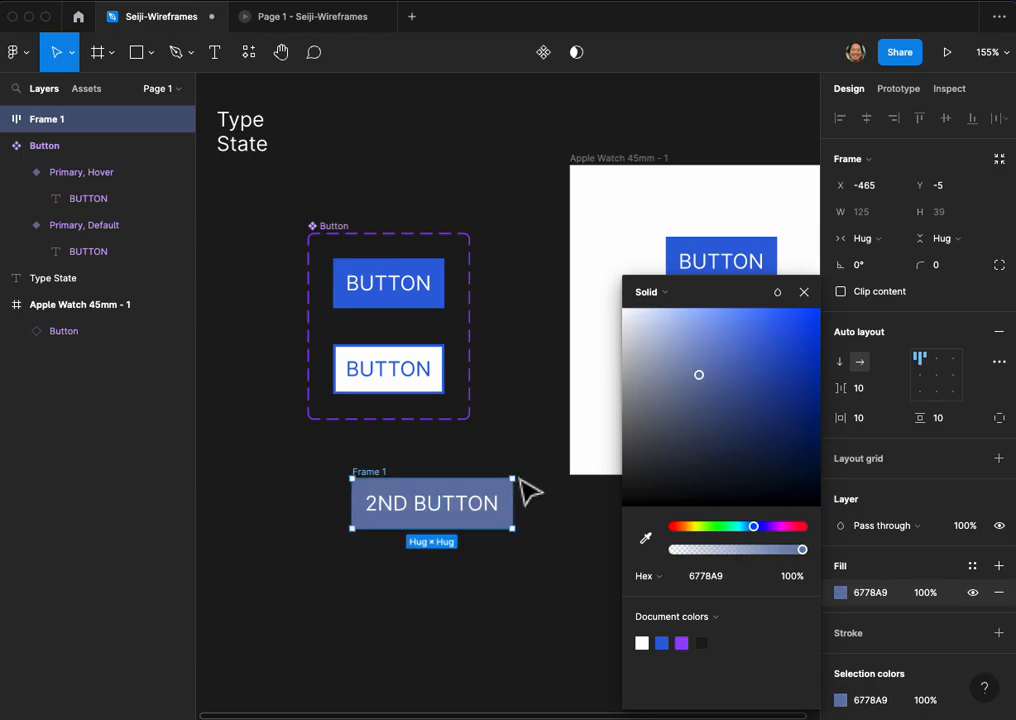
{"action": "left_click", "coordinate": [463, 490]}
{"action": "left_click", "coordinate": [380, 472]}
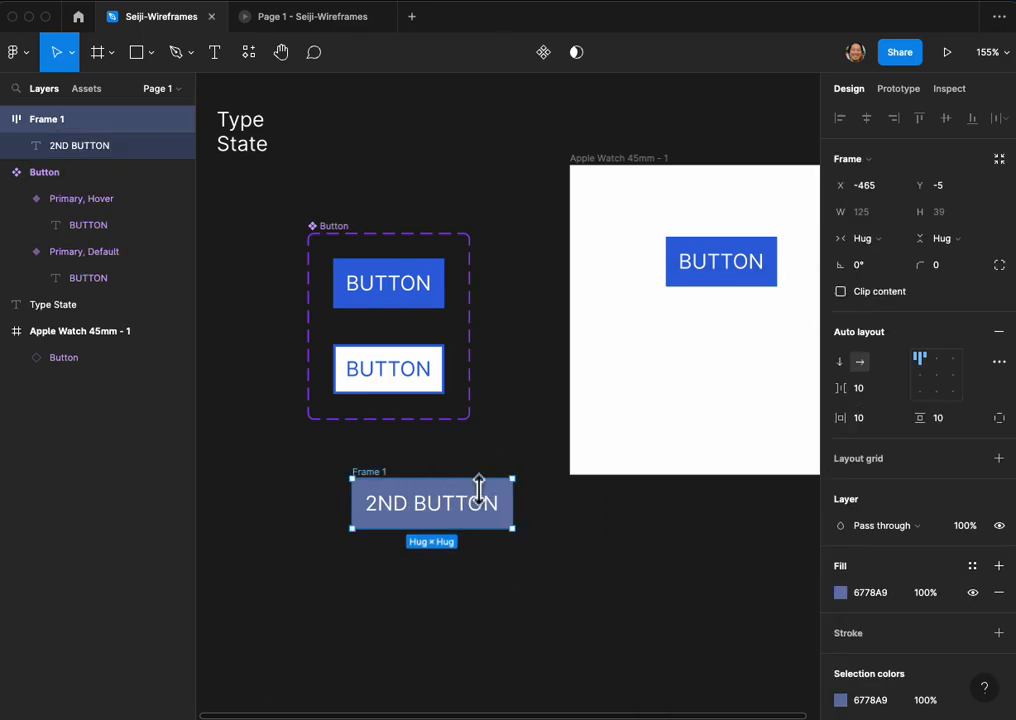
Round the 2ND BUTTON frame into a pill shape with a corner radius of 20
{"action": "scroll", "coordinate": [597, 486], "scroll_direction": "right", "scroll_amount": 2}
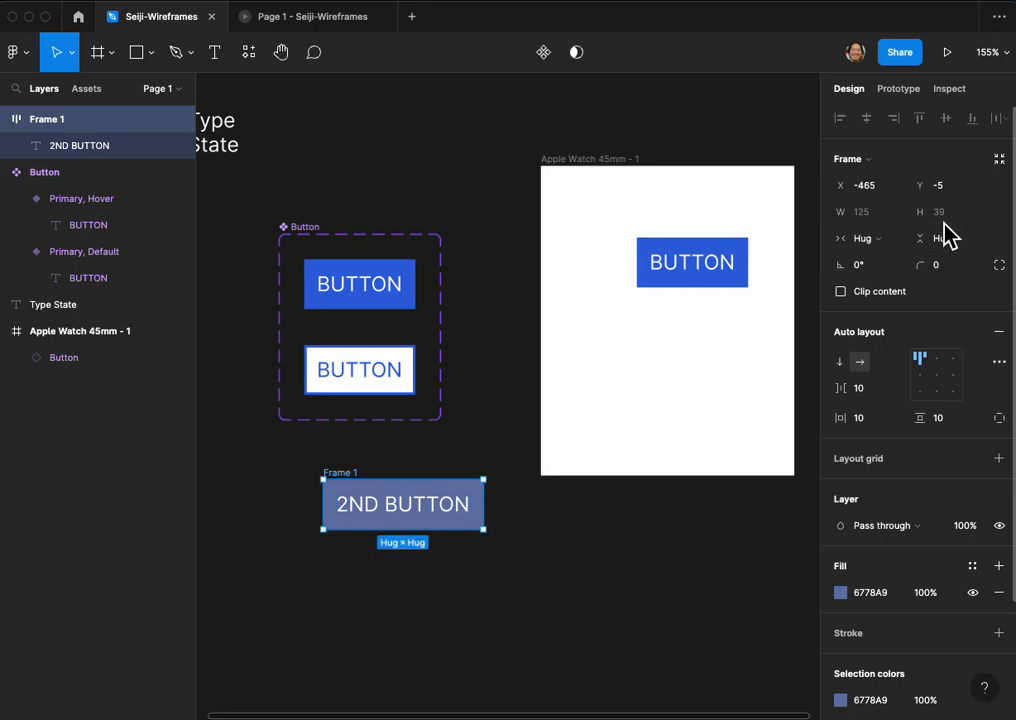
{"action": "left_click_drag", "start_coordinate": [923, 267], "coordinate": [942, 267]}
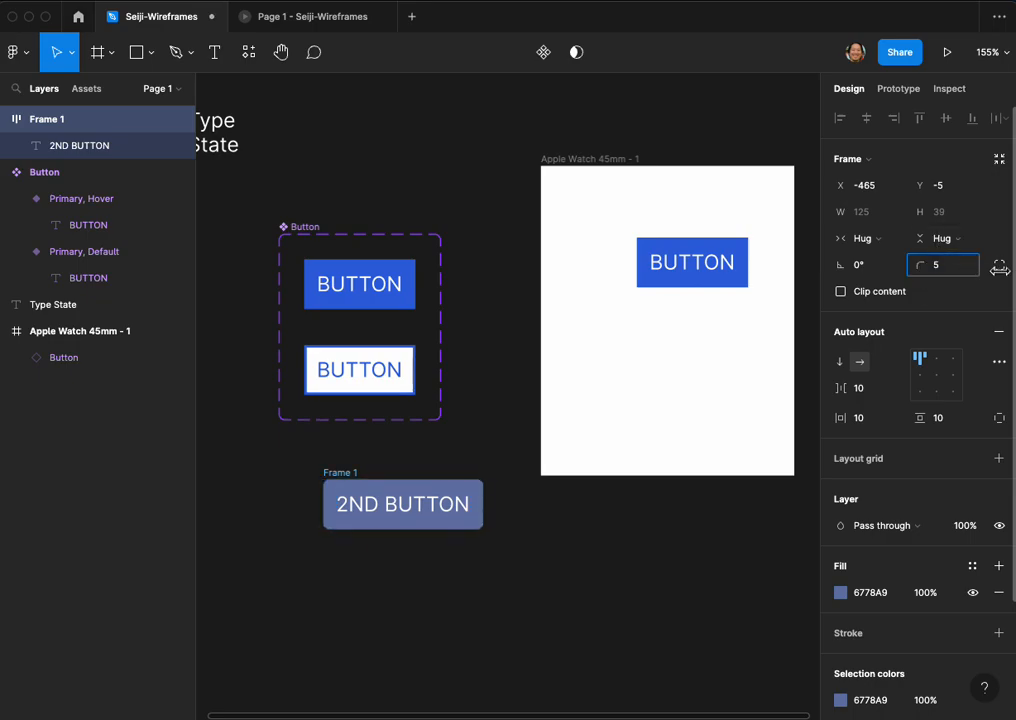
{"action": "left_click_drag", "start_coordinate": [34, 276], "coordinate": [217, 307]}
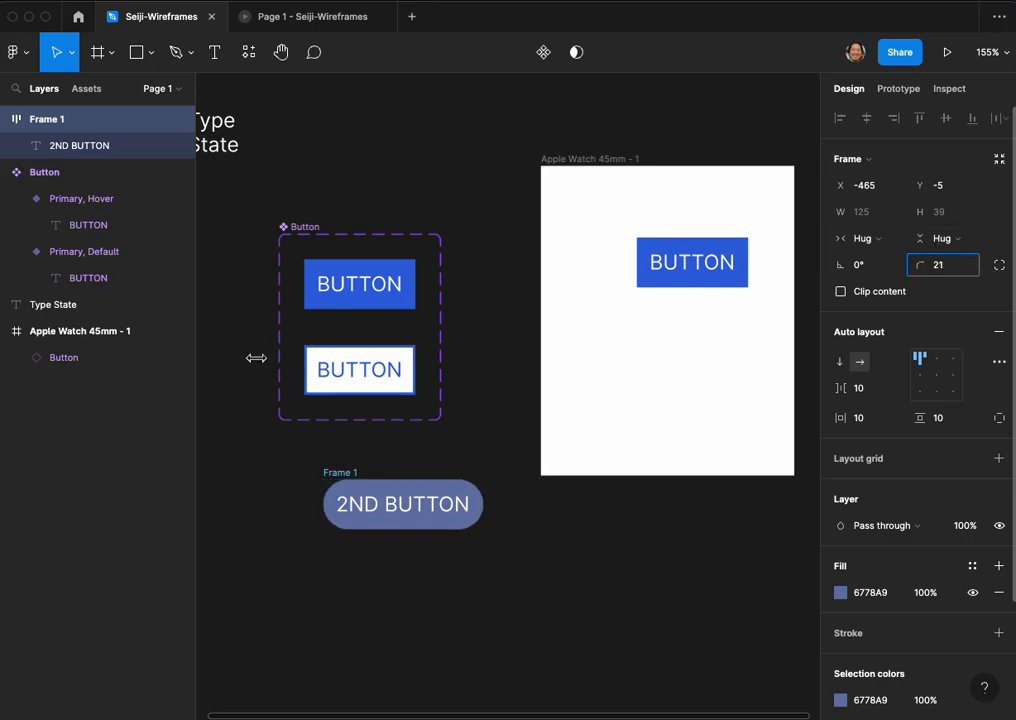
{"action": "left_click_drag", "start_coordinate": [337, 358], "coordinate": [927, 277]}
{"action": "left_click", "coordinate": [950, 270]}
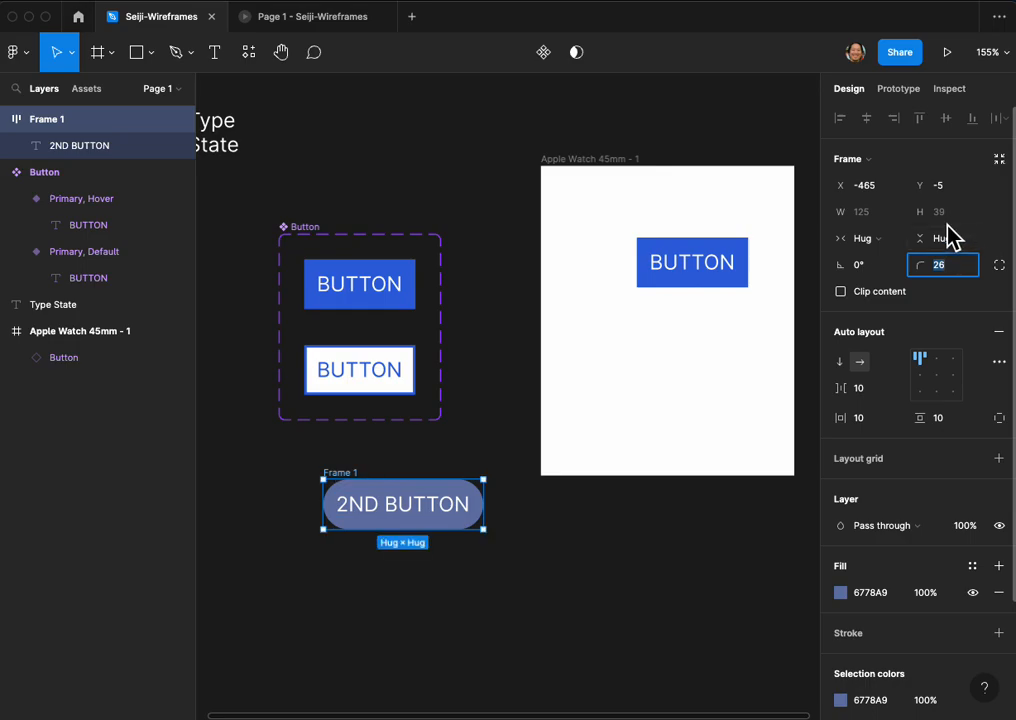
{"action": "type", "text": "20"}
{"action": "key", "text": "Tab"}
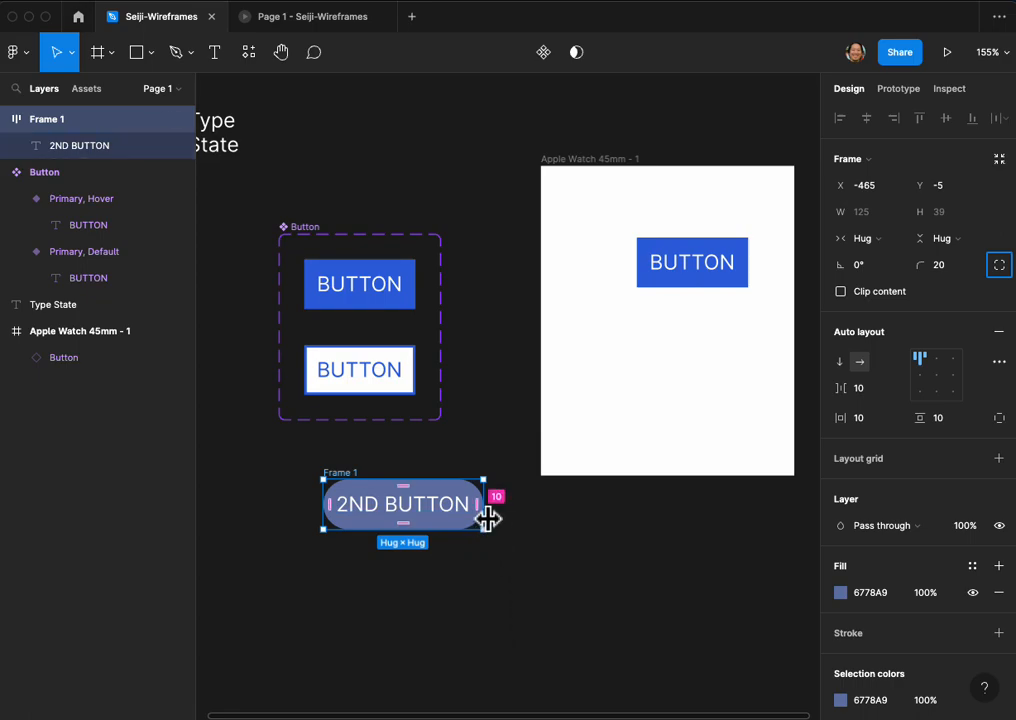
Widen the 2ND BUTTON frame's horizontal padding to 25 on both sides
{"action": "scroll", "coordinate": [487, 515], "scroll_direction": "up", "scroll_amount": 10}
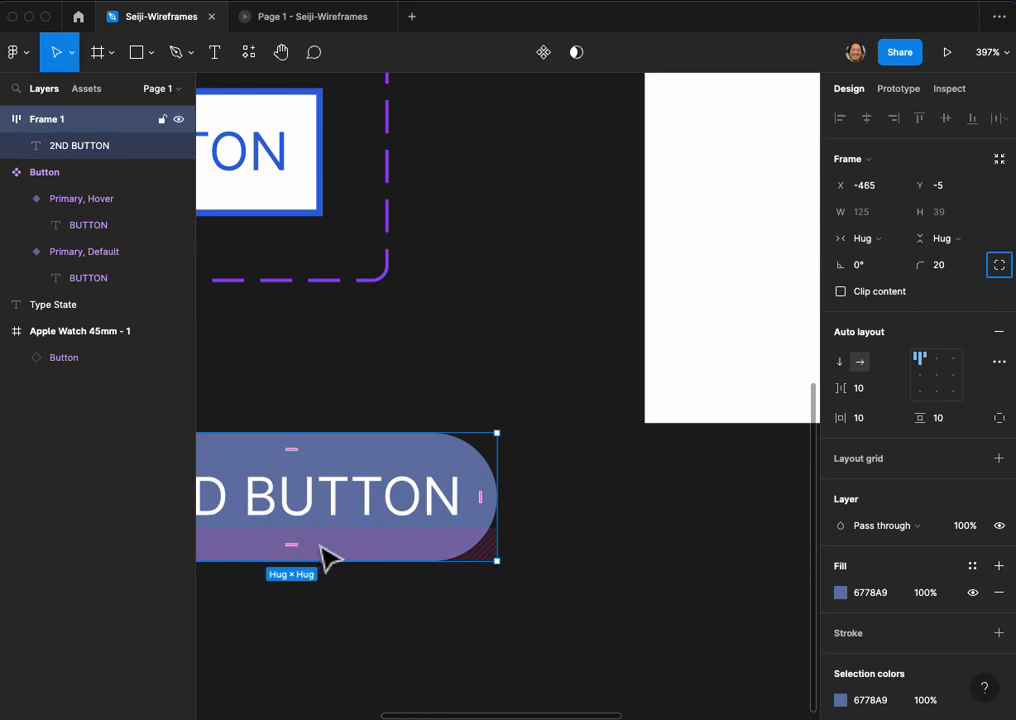
{"action": "scroll", "coordinate": [324, 556], "scroll_direction": "left", "scroll_amount": 5}
{"action": "scroll", "coordinate": [330, 555], "scroll_direction": "left", "scroll_amount": 1}
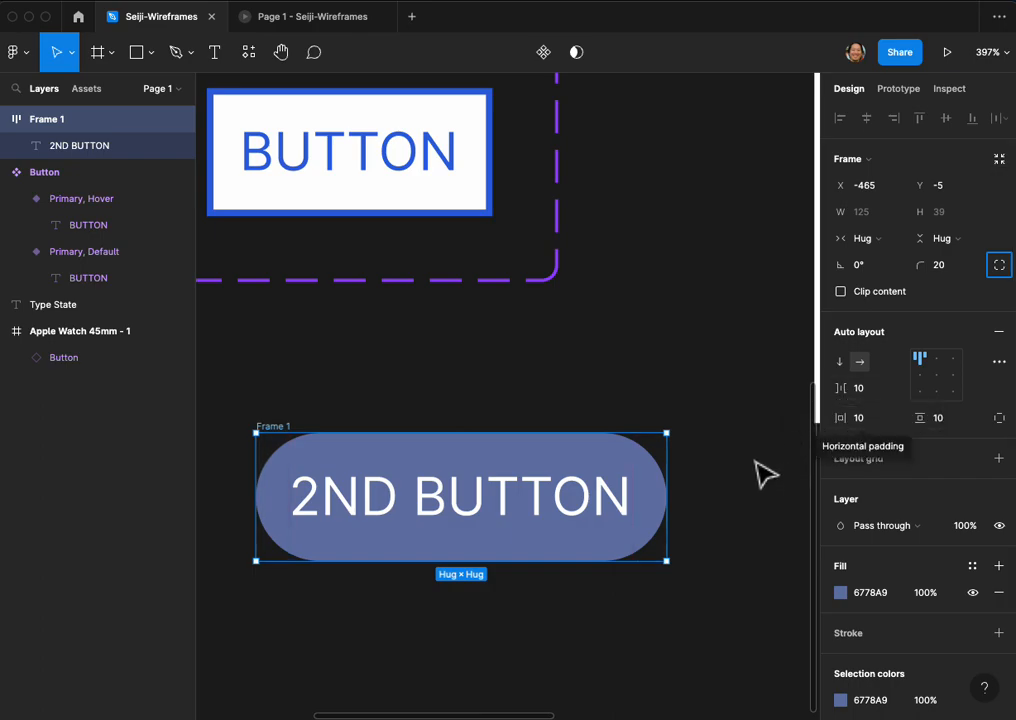
{"action": "mouse_move", "coordinate": [840, 418]}
{"action": "left_mouse_down"}
{"action": "mouse_move", "coordinate": [868, 416]}
{"action": "mouse_move", "coordinate": [846, 416]}
{"action": "left_mouse_up"}
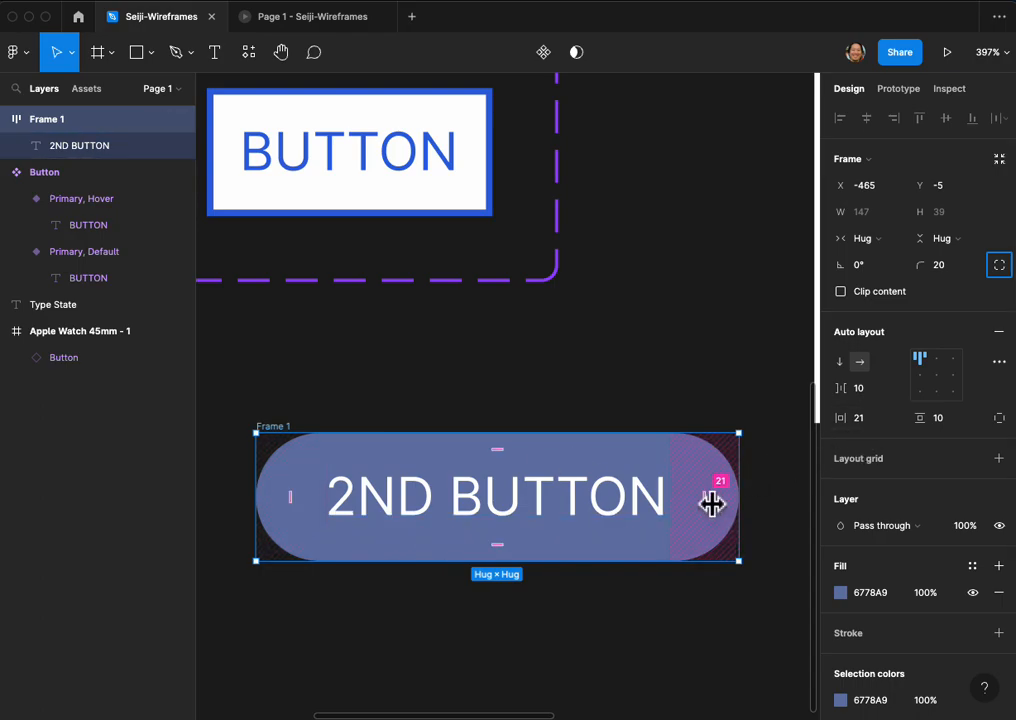
{"action": "mouse_move", "coordinate": [715, 507]}
{"action": "left_mouse_down"}
{"action": "mouse_move", "coordinate": [733, 507]}
{"action": "mouse_move", "coordinate": [709, 513]}
{"action": "left_mouse_up"}
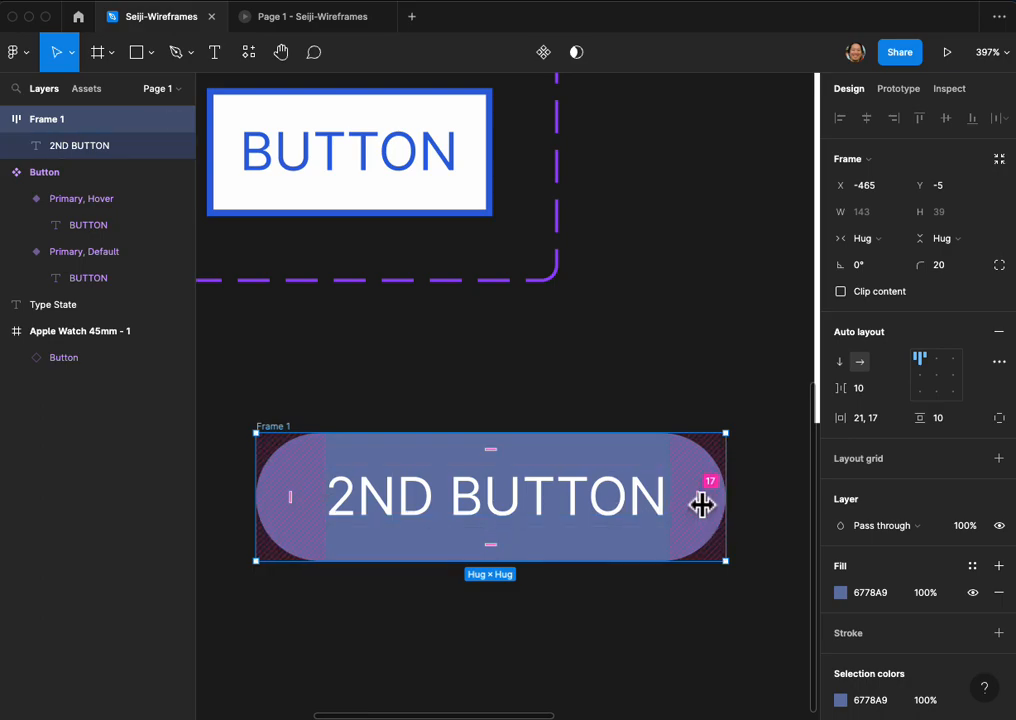
{"action": "left_click_drag", "start_coordinate": [702, 505], "coordinate": [752, 507]}
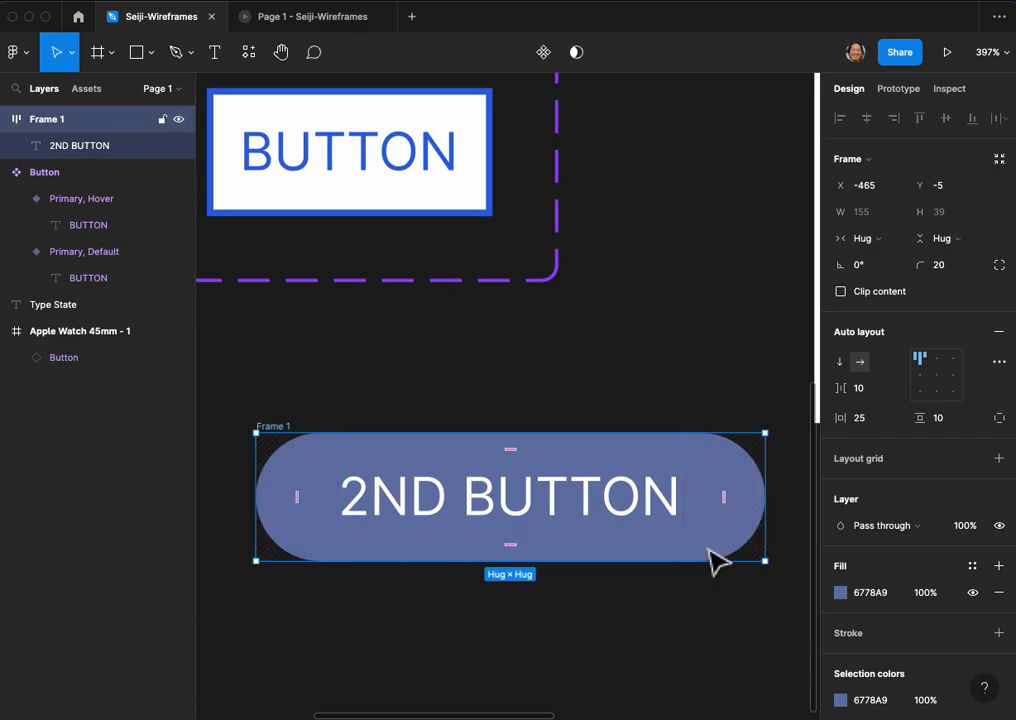
Rename the pill-shaped button frame as Button/Secondary/Default
{"action": "scroll", "coordinate": [700, 490], "scroll_direction": "left", "scroll_amount": 2}
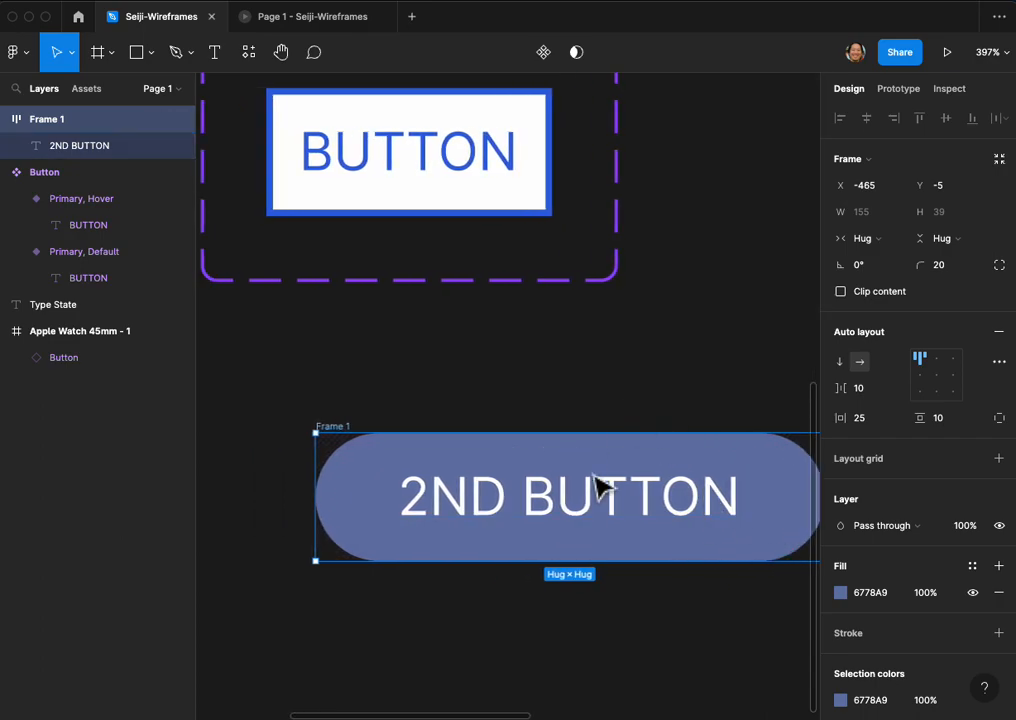
{"action": "left_click", "coordinate": [466, 468]}
{"action": "left_click", "coordinate": [370, 465]}
{"action": "left_click", "coordinate": [527, 508]}
{"action": "left_click", "coordinate": [352, 492]}
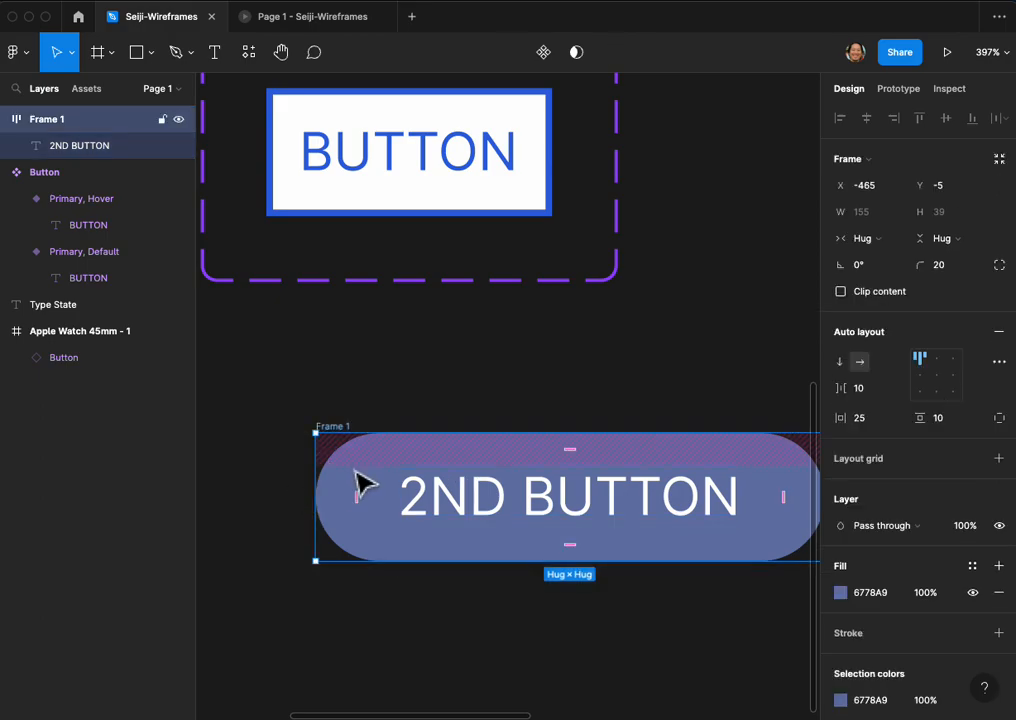
{"action": "key", "text": "super+r"}
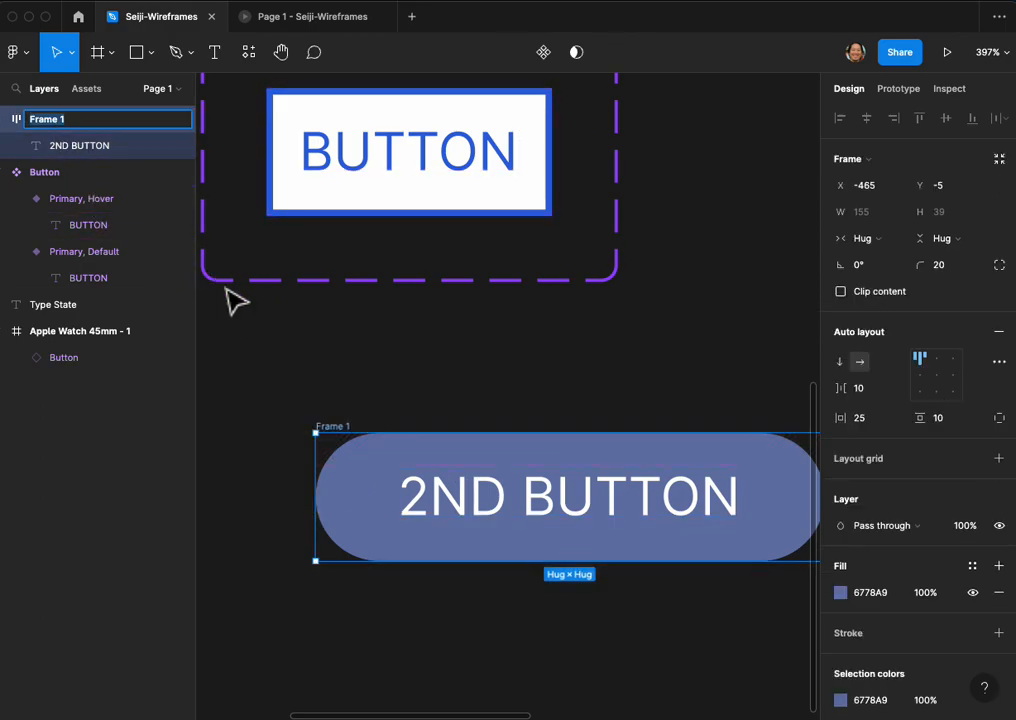
{"action": "type", "text": "Button/Secondary/Default"}
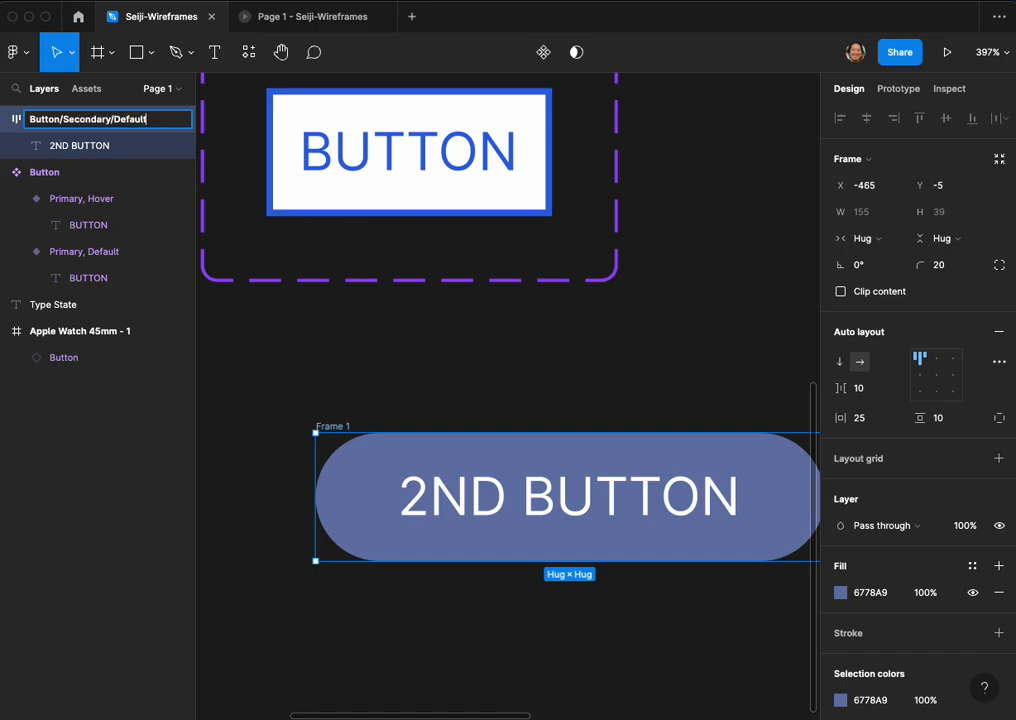
{"action": "key", "text": "Return"}
Duplicate the secondary button directly below the original and rename the copy as Button/Secondary/Hover
{"action": "scroll", "coordinate": [535, 407], "scroll_direction": "right", "scroll_amount": 1}
{"action": "scroll", "coordinate": [535, 407], "scroll_direction": "down", "scroll_amount": 2}
{"action": "scroll", "coordinate": [540, 419], "scroll_direction": "down", "scroll_amount": 3}
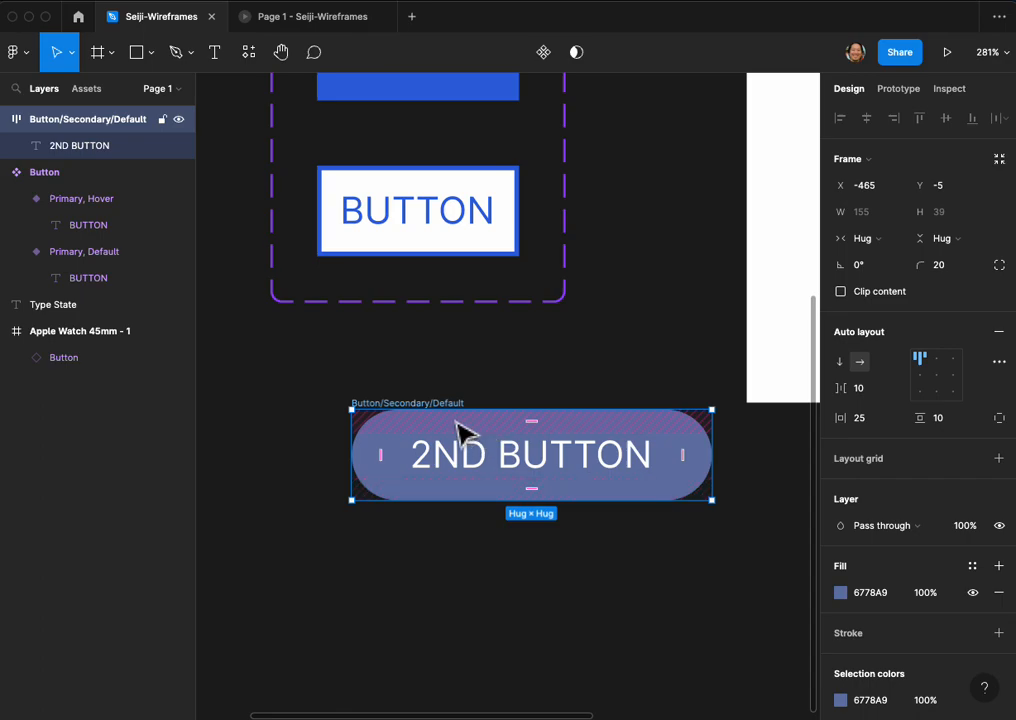
{"action": "left_click_drag", "start_coordinate": [470, 432], "coordinate": [467, 570]}
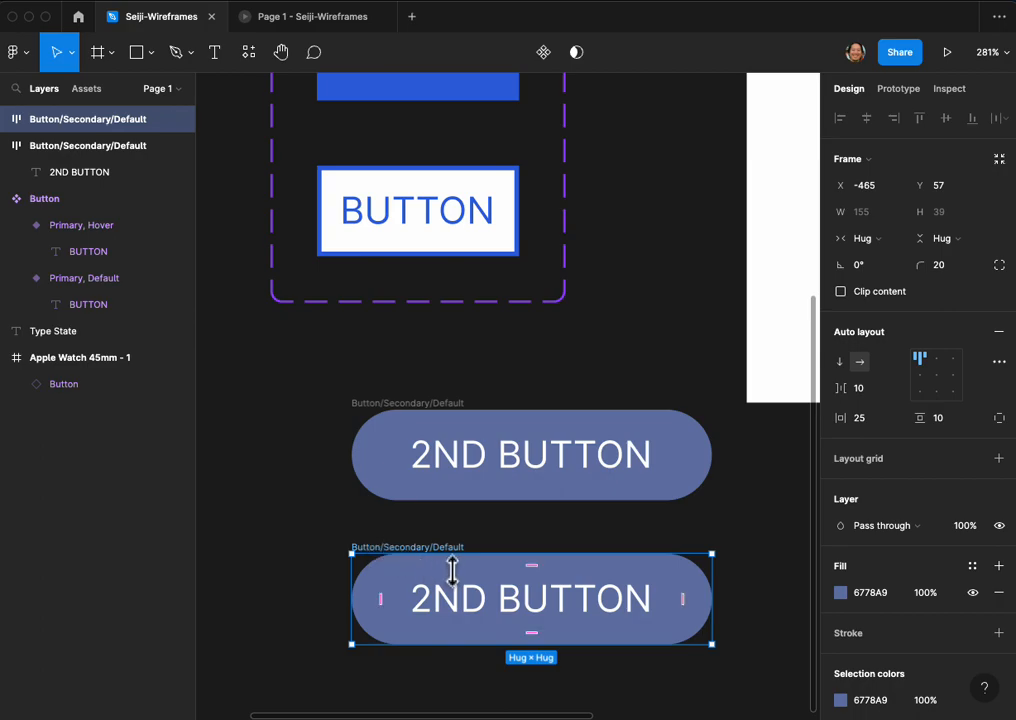
{"action": "key", "text": "super+r"}
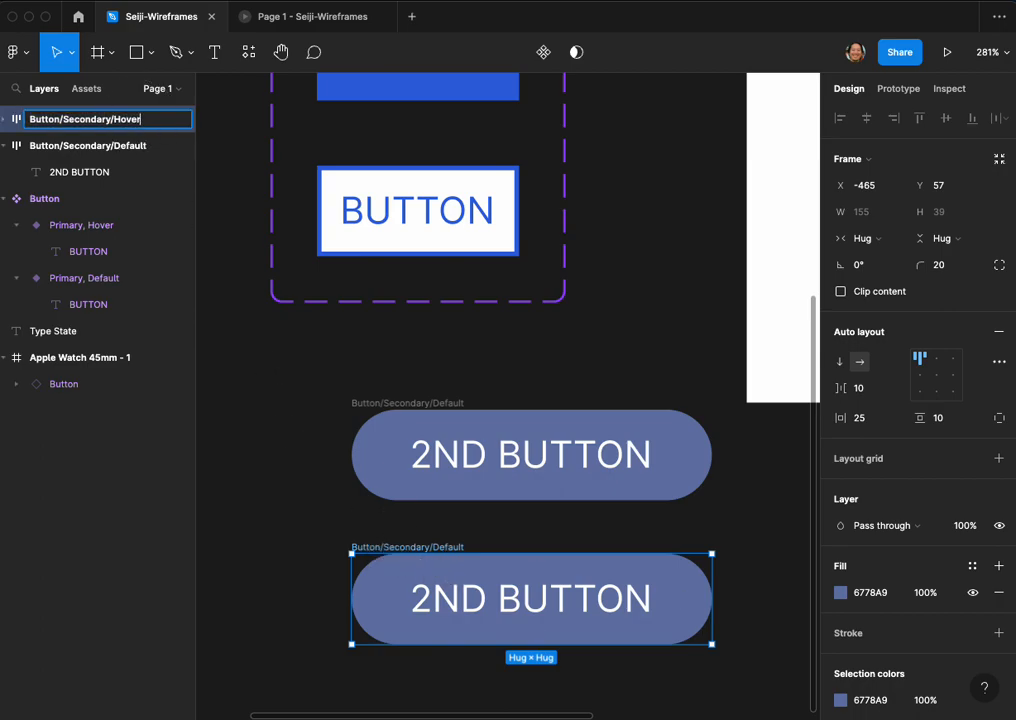
{"action": "left_click", "coordinate": [320, 515]}
Change the fill of the Button/Secondary/Hover frame to white (FFFFFF)
{"action": "left_click", "coordinate": [579, 562]}
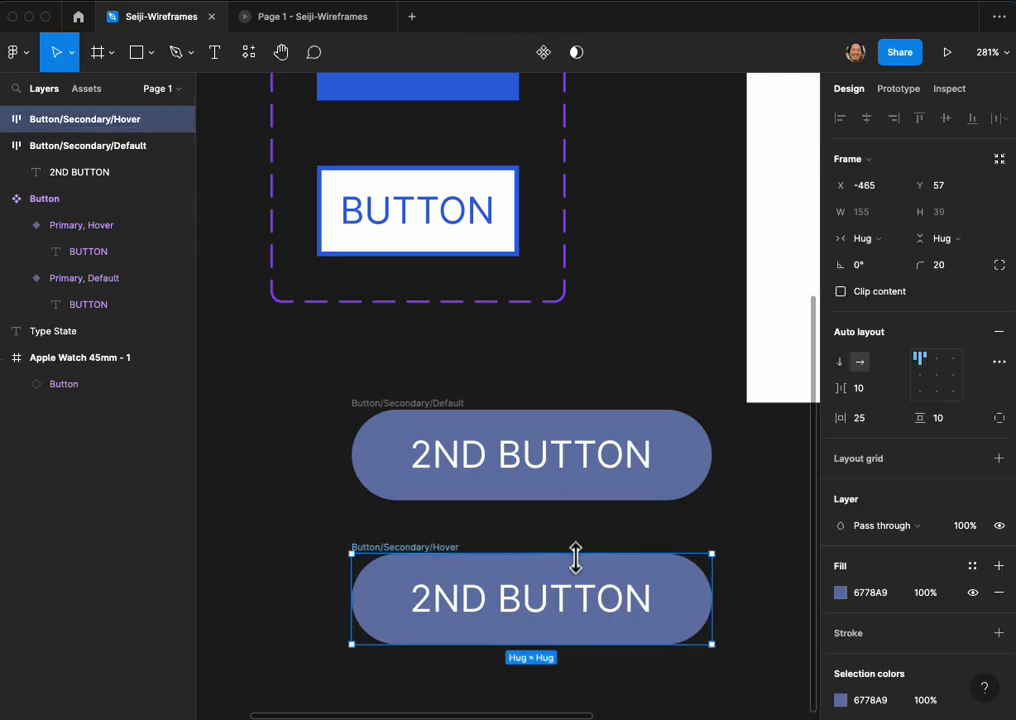
{"action": "scroll", "coordinate": [907, 617], "scroll_direction": "down", "scroll_amount": 2}
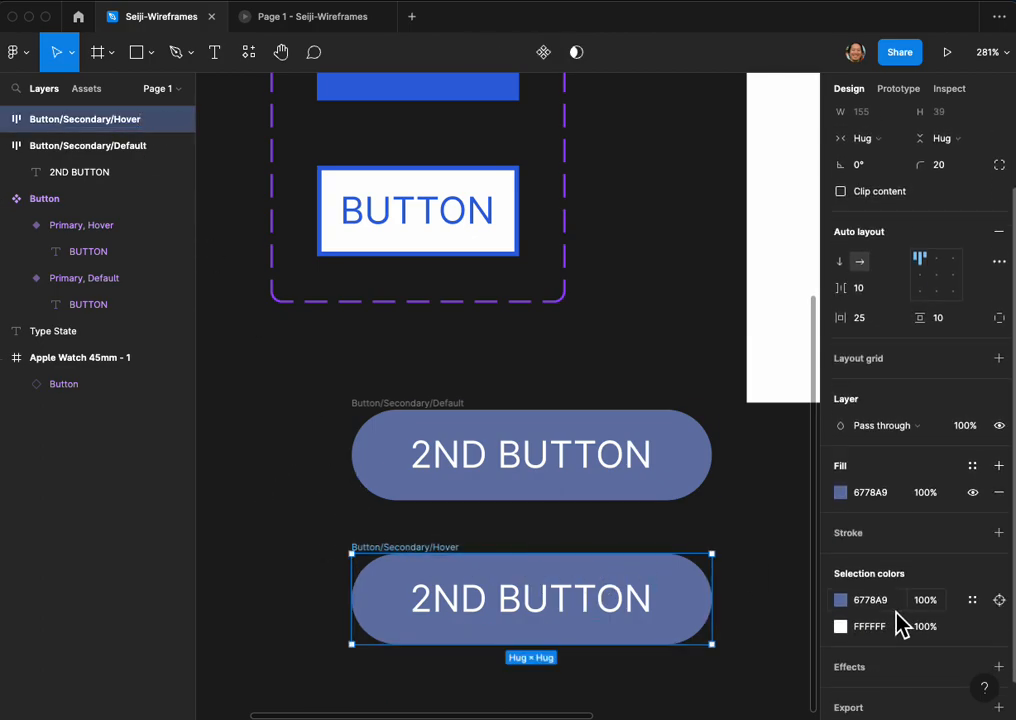
{"action": "left_click", "coordinate": [840, 492]}
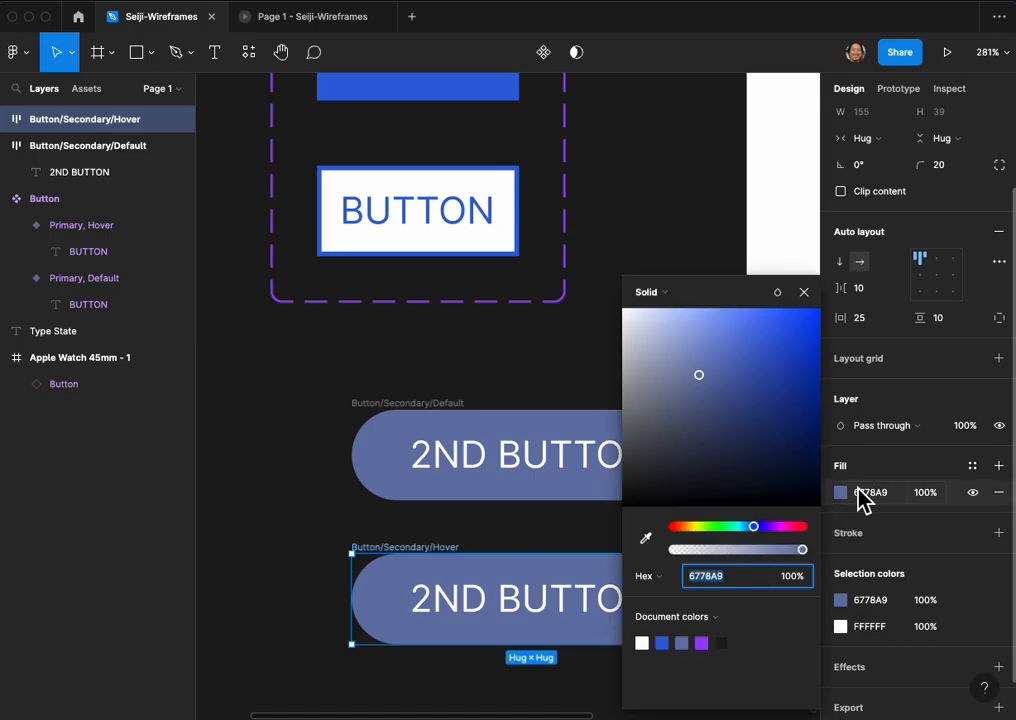
{"action": "left_click", "coordinate": [642, 643]}
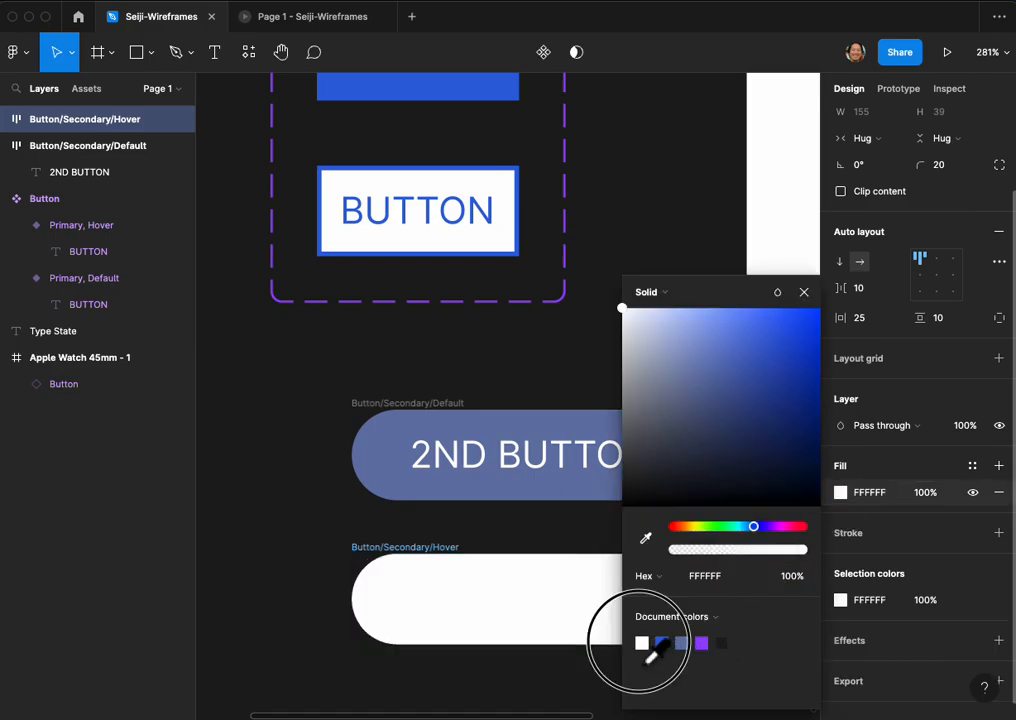
Add an inside stroke to the Button/Secondary/Hover frame in 6778A9 with a width of 2
{"action": "left_click", "coordinate": [998, 533]}
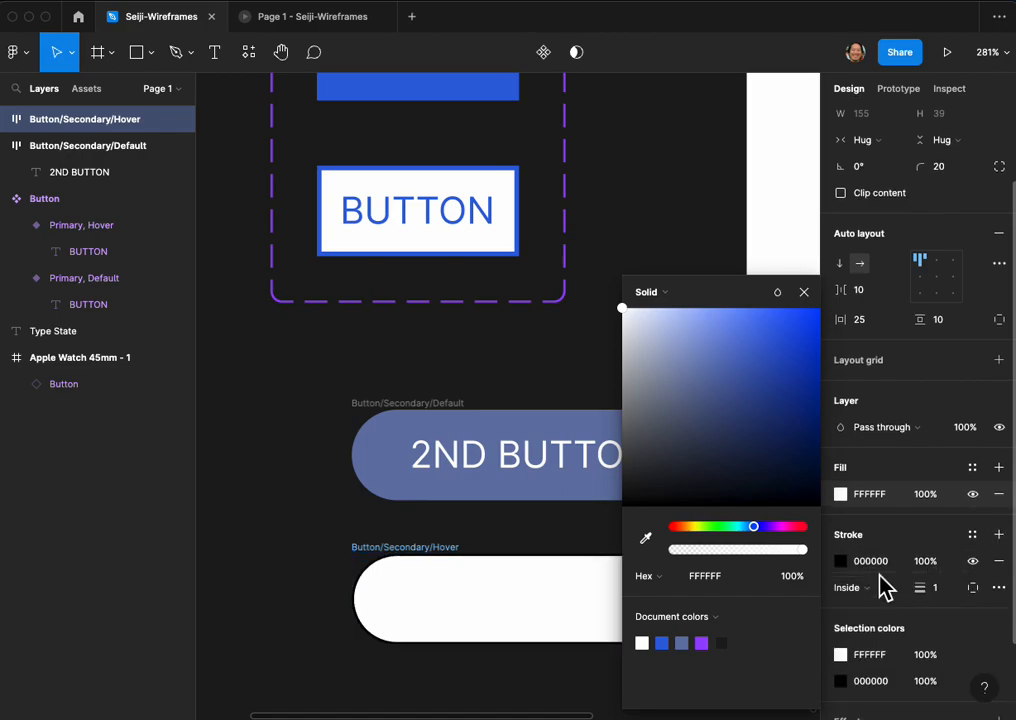
{"action": "left_click", "coordinate": [845, 565]}
{"action": "left_click", "coordinate": [702, 645]}
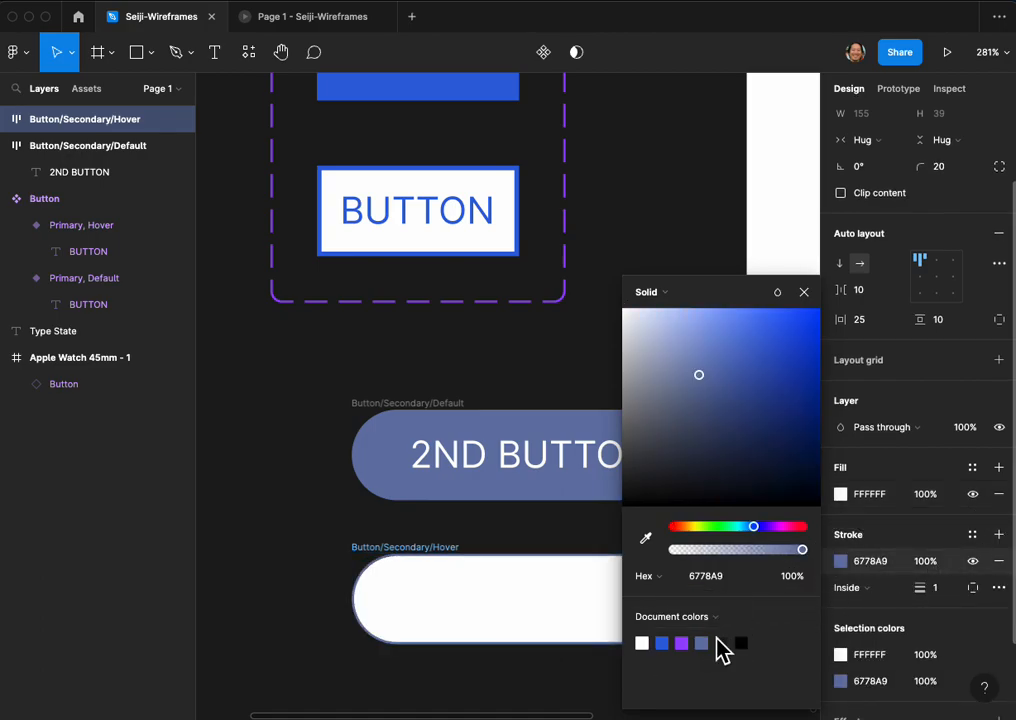
{"action": "left_click_drag", "start_coordinate": [942, 594], "coordinate": [922, 591]}
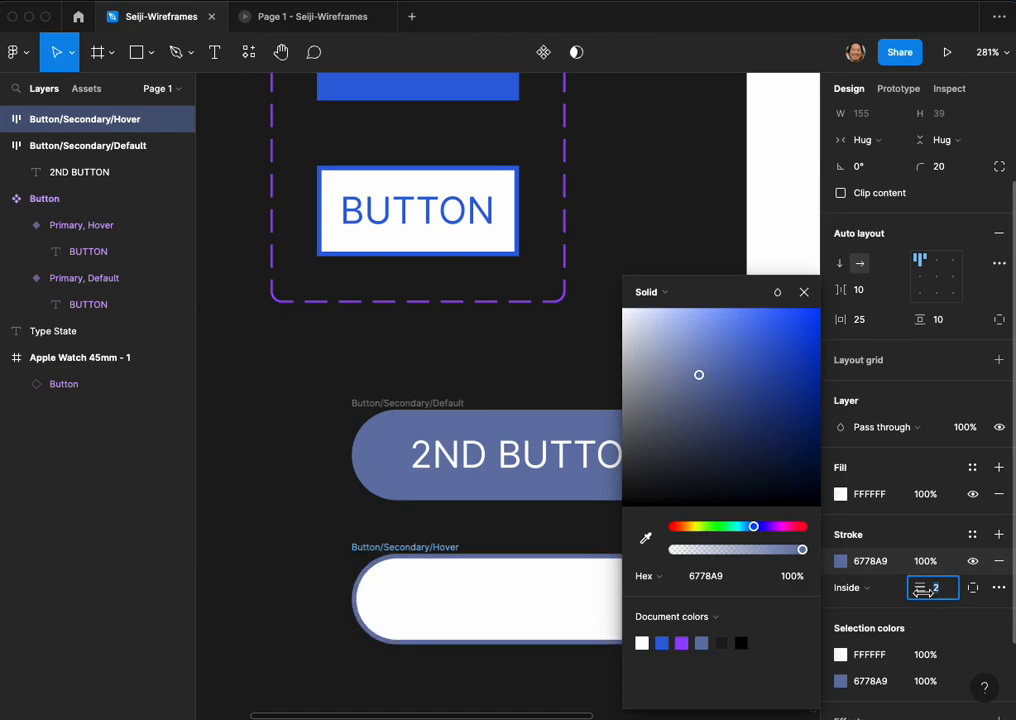
Recolor the 2ND BUTTON text inside the Button/Secondary/Hover frame to 6778A9
{"action": "left_click", "coordinate": [546, 617]}
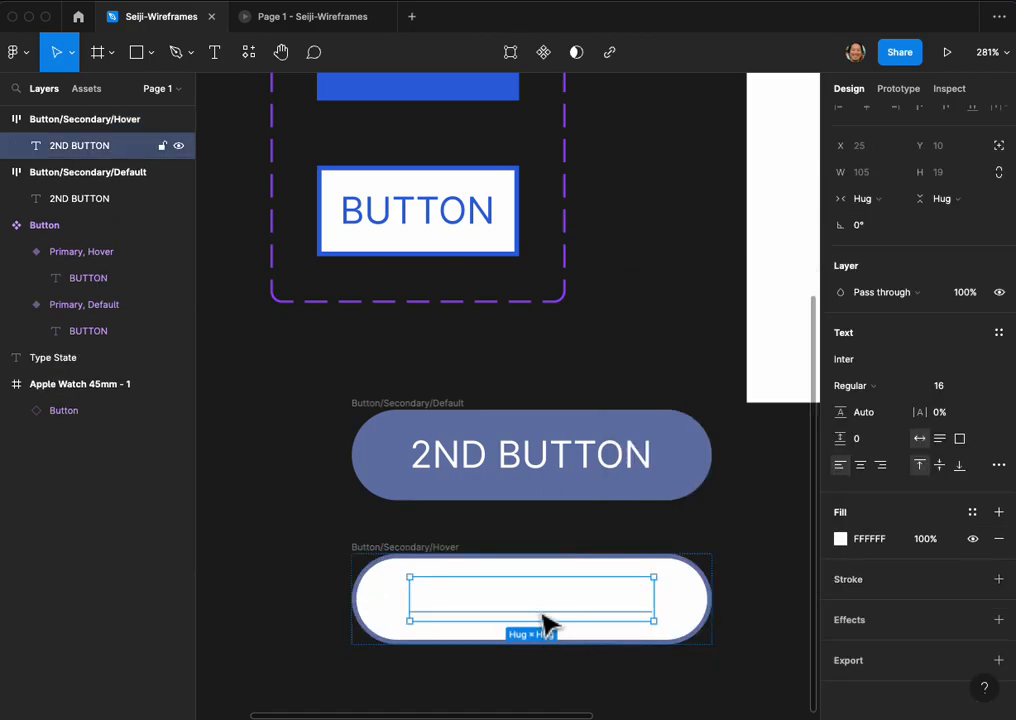
{"action": "left_click", "coordinate": [841, 539]}
{"action": "left_click", "coordinate": [681, 643]}
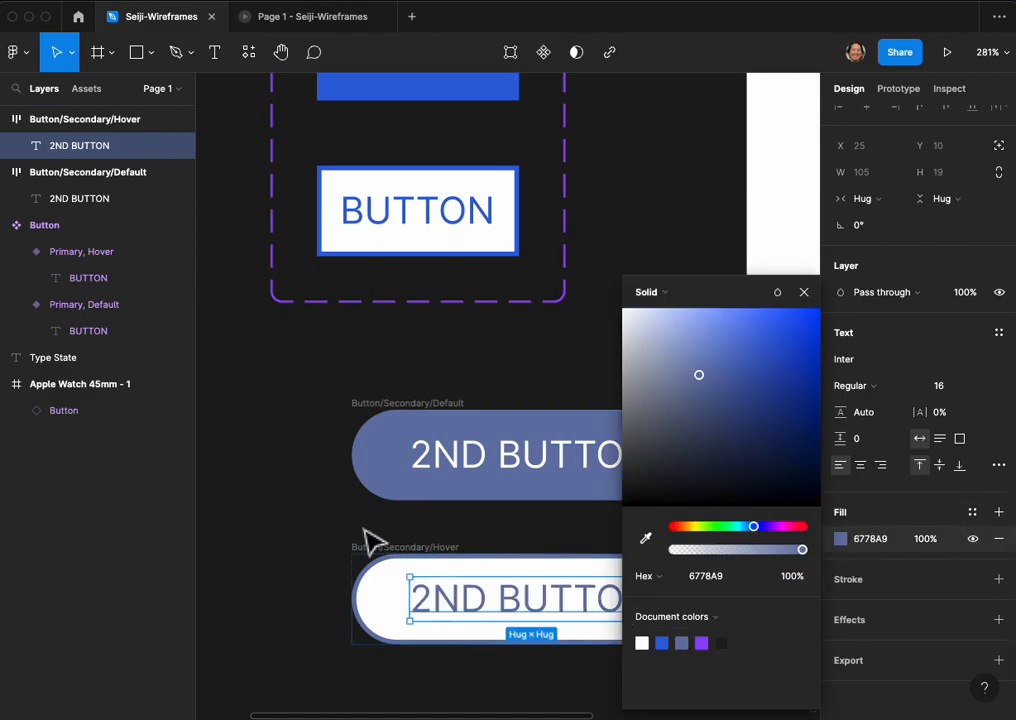
Turn the Button/Secondary/Default and Button/Secondary/Hover frames into two separate components
{"action": "left_click", "coordinate": [336, 528]}
{"action": "left_click_drag", "start_coordinate": [340, 538], "coordinate": [352, 545]}
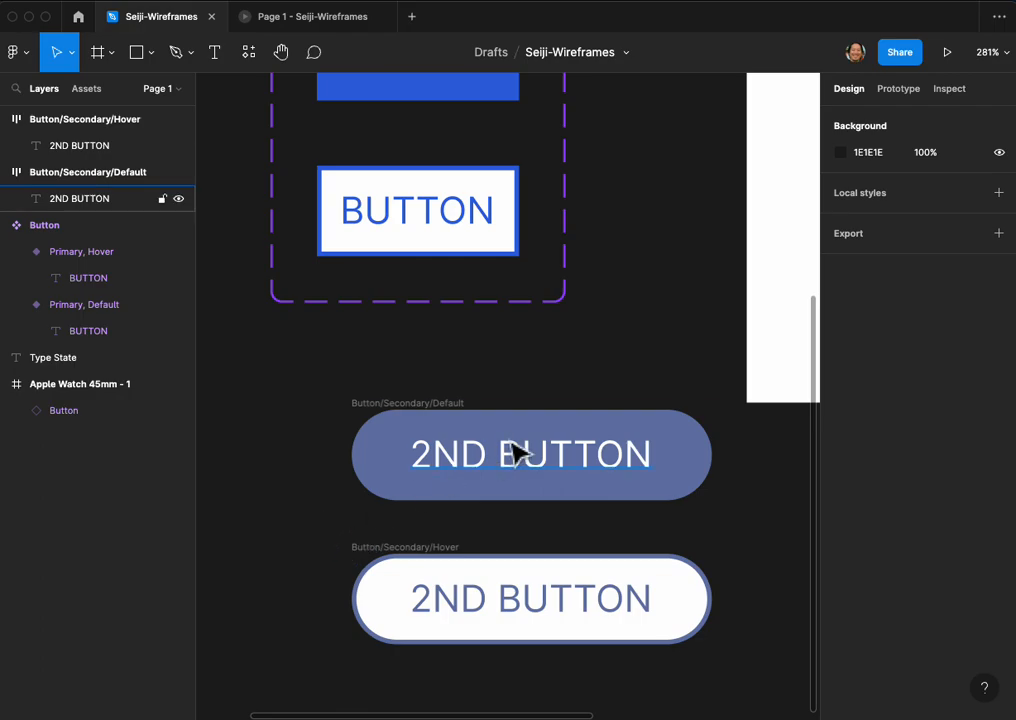
{"action": "left_click_drag", "start_coordinate": [293, 379], "coordinate": [733, 512]}
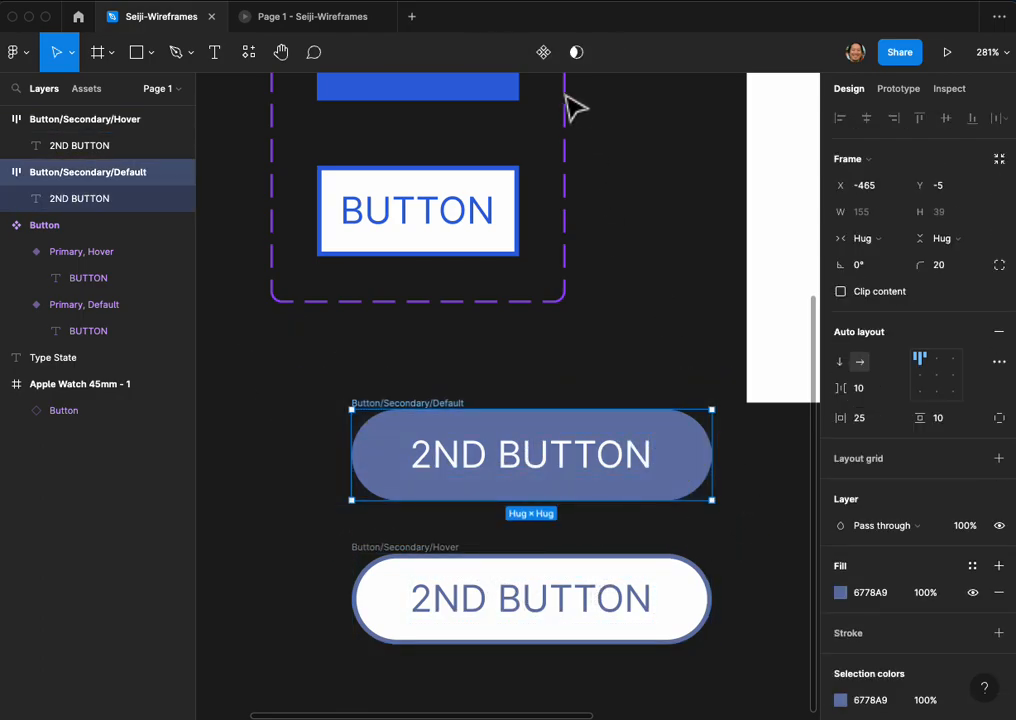
{"action": "left_click", "coordinate": [544, 52]}
{"action": "left_click_drag", "start_coordinate": [335, 530], "coordinate": [764, 617]}
{"action": "scroll", "coordinate": [782, 481], "scroll_direction": "up", "scroll_amount": 3}
{"action": "scroll", "coordinate": [782, 481], "scroll_direction": "right", "scroll_amount": 3}
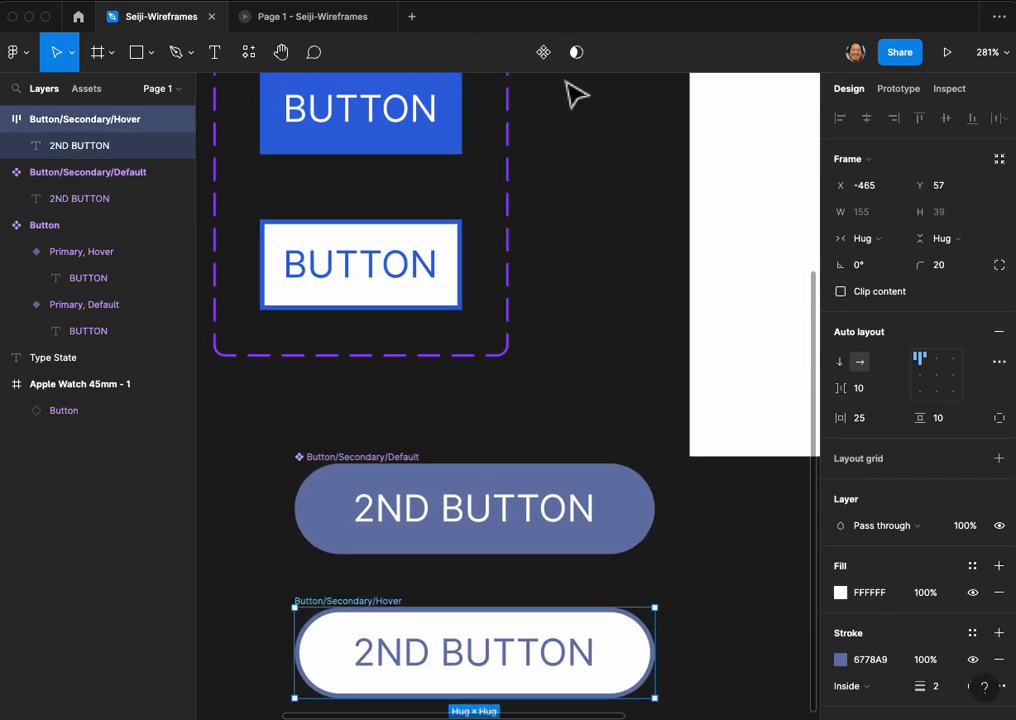
{"action": "left_click", "coordinate": [544, 52]}
{"action": "scroll", "coordinate": [585, 413], "scroll_direction": "down", "scroll_amount": 5}
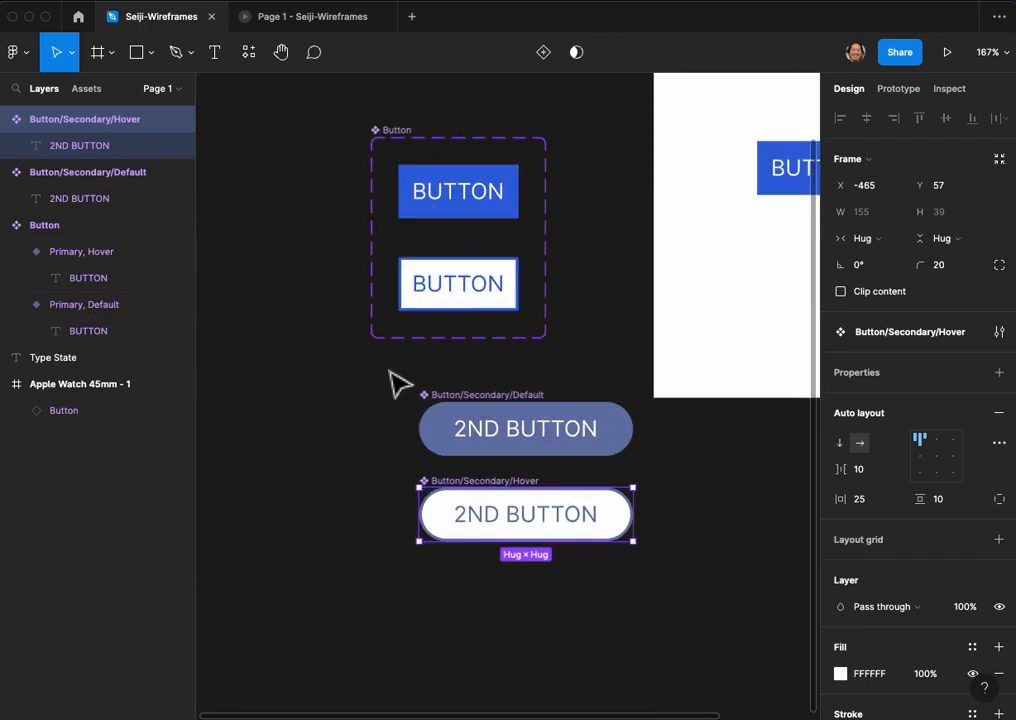
{"action": "left_click_drag", "start_coordinate": [383, 366], "coordinate": [577, 487]}
{"action": "left_click_drag", "start_coordinate": [690, 567], "coordinate": [720, 588]}
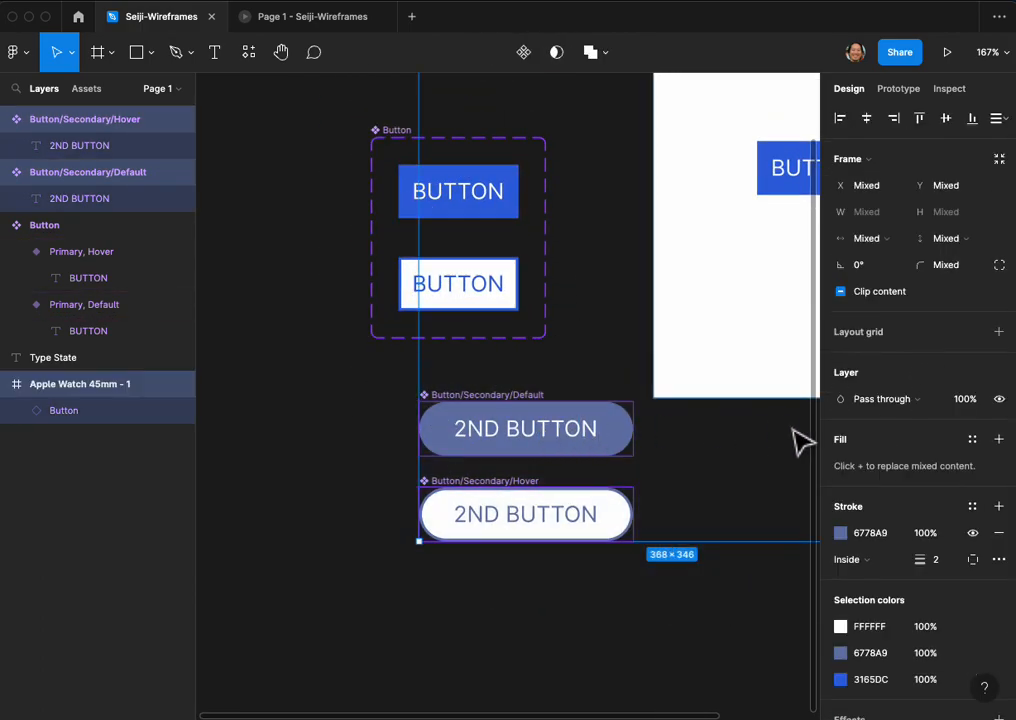
{"action": "left_click", "coordinate": [726, 503]}
Move the Button component set higher on the canvas and enlarge it to about 192 by 362
{"action": "mouse_move", "coordinate": [408, 138]}
{"action": "left_mouse_down"}
{"action": "mouse_move", "coordinate": [383, 136]}
{"action": "mouse_move", "coordinate": [401, 134]}
{"action": "left_mouse_up"}
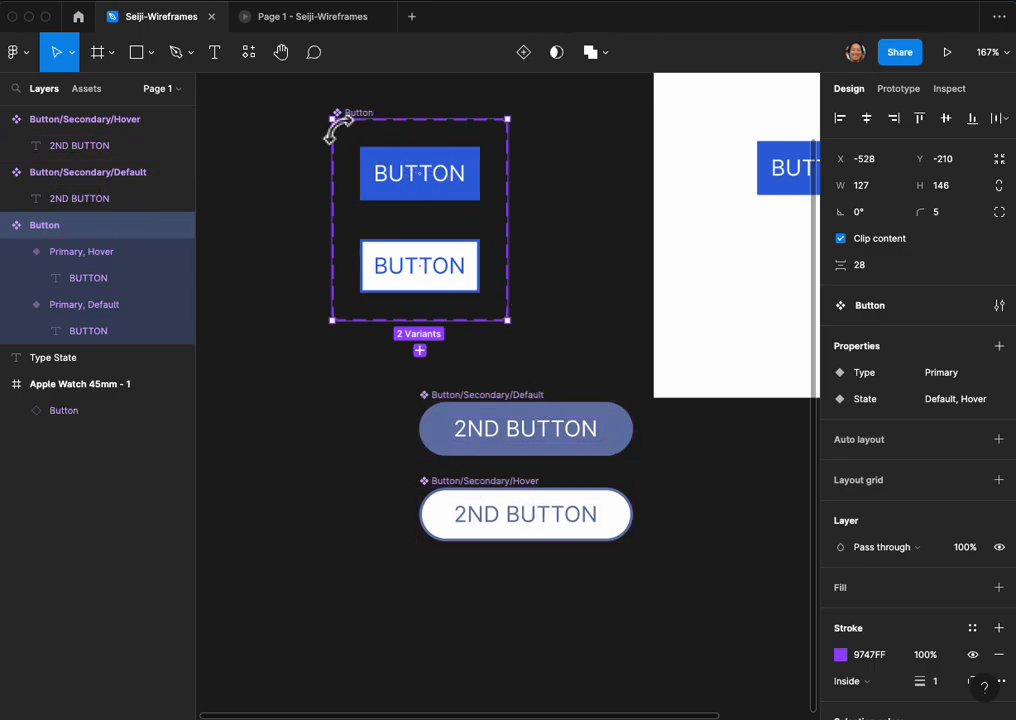
{"action": "left_click_drag", "start_coordinate": [369, 125], "coordinate": [363, 75]}
{"action": "left_click_drag", "start_coordinate": [510, 533], "coordinate": [594, 551]}
{"action": "scroll", "coordinate": [657, 590], "scroll_direction": "down", "scroll_amount": 1}
{"action": "scroll", "coordinate": [657, 590], "scroll_direction": "down", "scroll_amount": 1}
Move both secondary button components into the Button component set, below the primary variants
{"action": "left_click_drag", "start_coordinate": [401, 552], "coordinate": [617, 692]}
{"action": "left_click", "coordinate": [551, 586]}
{"action": "left_click_drag", "start_coordinate": [551, 586], "coordinate": [477, 521]}
{"action": "left_click_drag", "start_coordinate": [474, 634], "coordinate": [490, 260]}
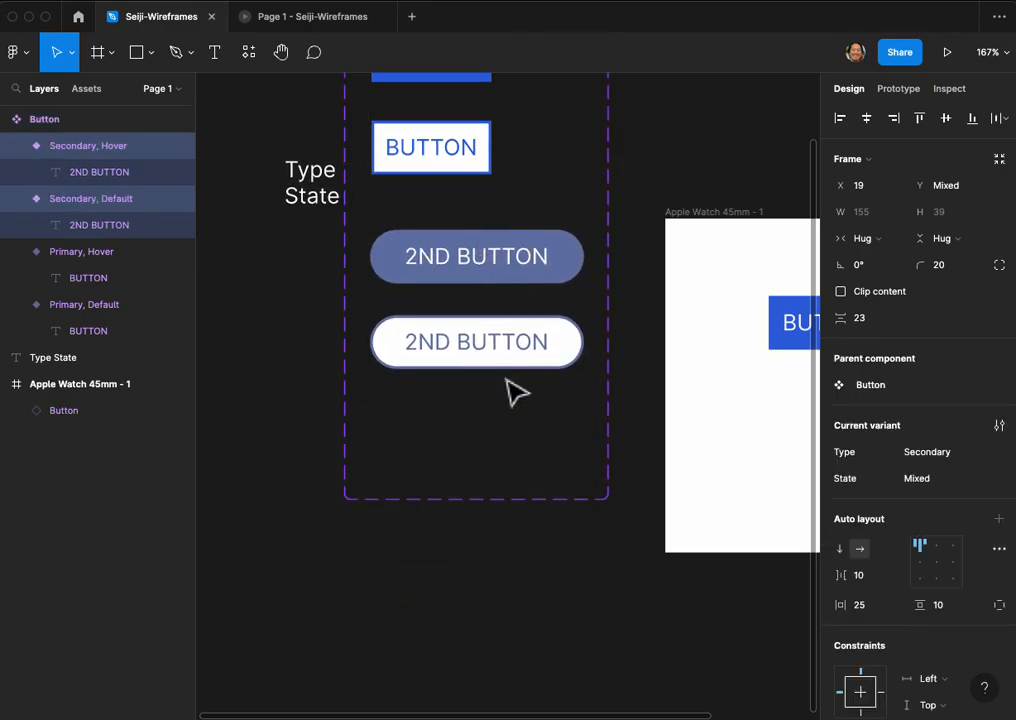
Shift the Button component set away from the Type State text and shorten its height to 298
{"action": "scroll", "coordinate": [540, 567], "scroll_direction": "up", "scroll_amount": 3}
{"action": "scroll", "coordinate": [531, 557], "scroll_direction": "up", "scroll_amount": 1}
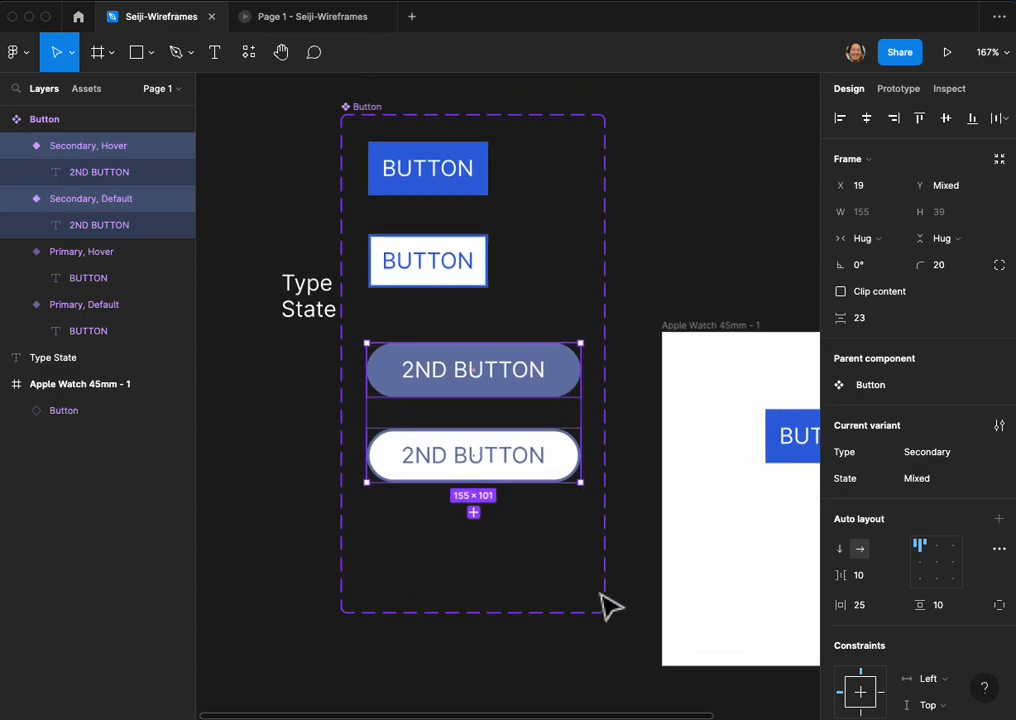
{"action": "left_click", "coordinate": [611, 628]}
{"action": "left_click_drag", "start_coordinate": [376, 110], "coordinate": [403, 161]}
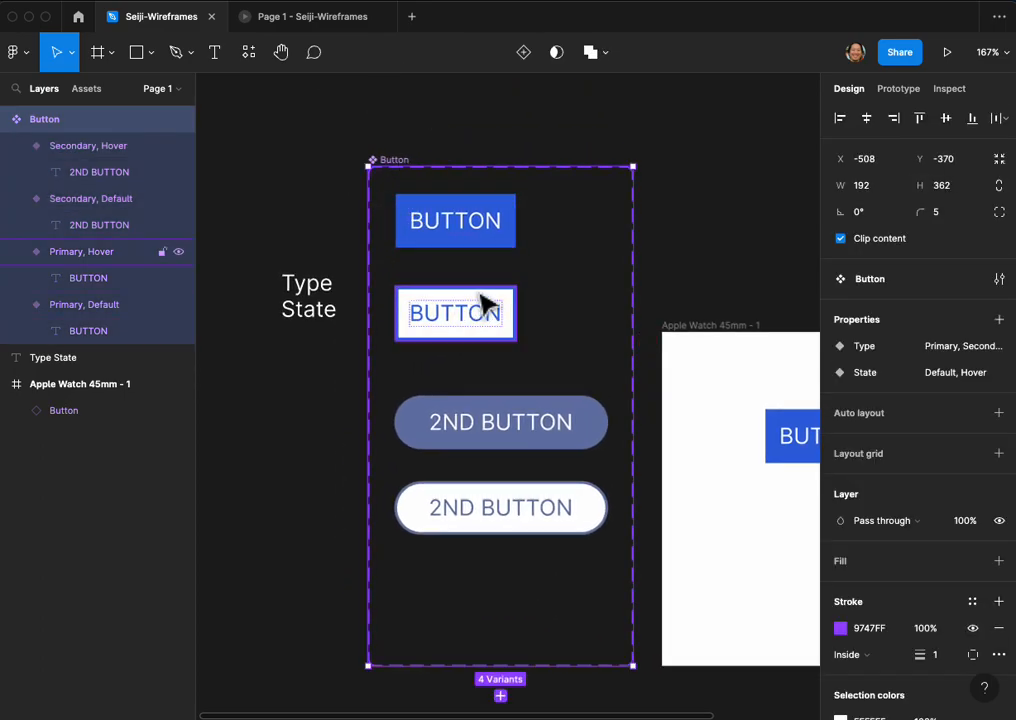
{"action": "left_click_drag", "start_coordinate": [529, 680], "coordinate": [540, 580]}
{"action": "scroll", "coordinate": [540, 445], "scroll_direction": "right", "scroll_amount": 2}
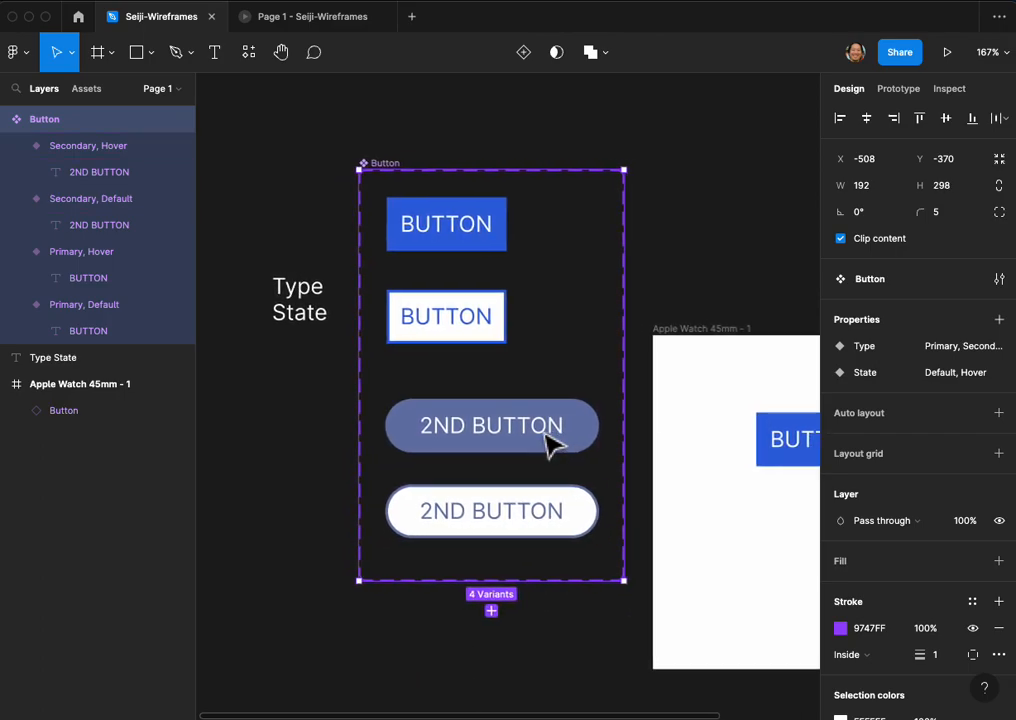
{"action": "left_click", "coordinate": [770, 378]}
Place a Button instance in the lower part of the Apple Watch 45mm - 1 frame and set its Type to Secondary
{"action": "scroll", "coordinate": [762, 385], "scroll_direction": "right", "scroll_amount": 6}
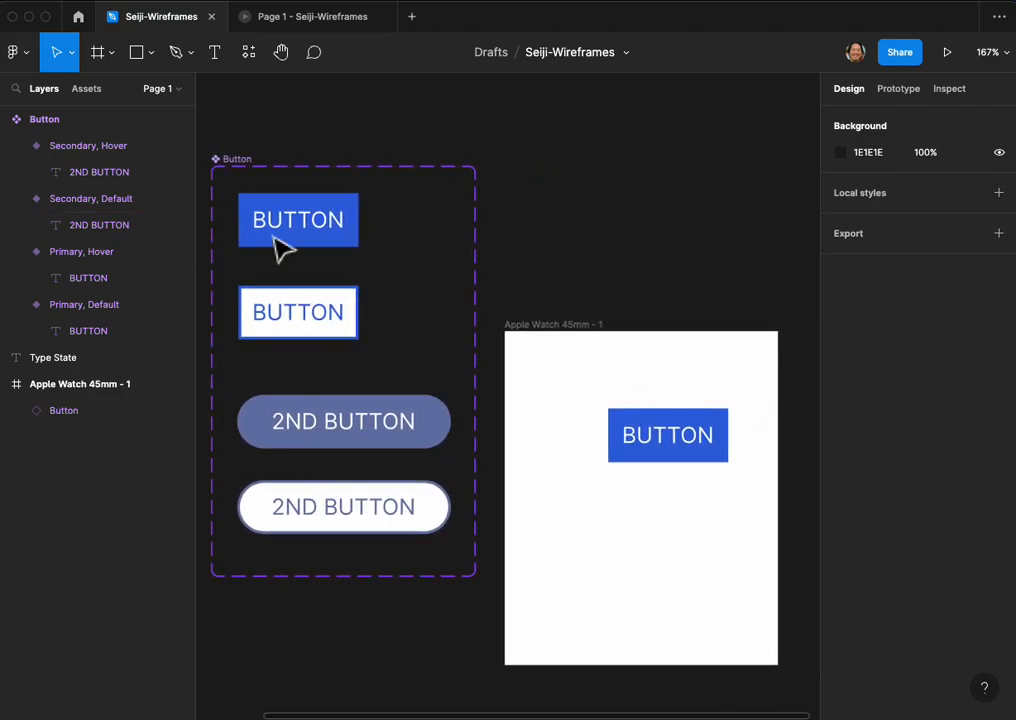
{"action": "left_click", "coordinate": [99, 95]}
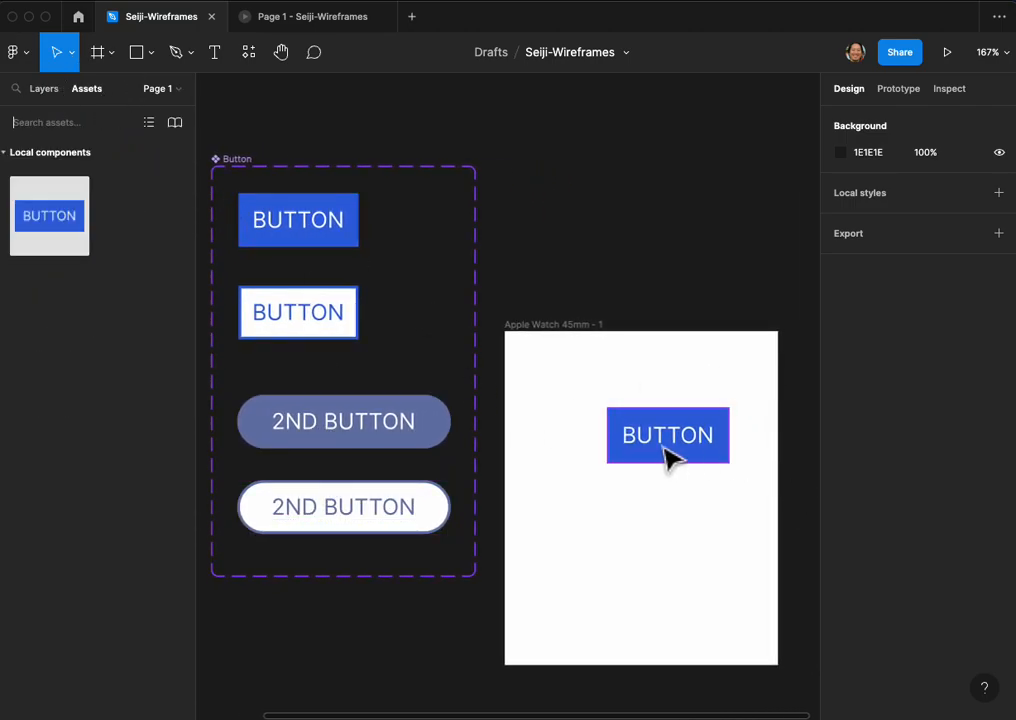
{"action": "left_click_drag", "start_coordinate": [76, 235], "coordinate": [669, 555]}
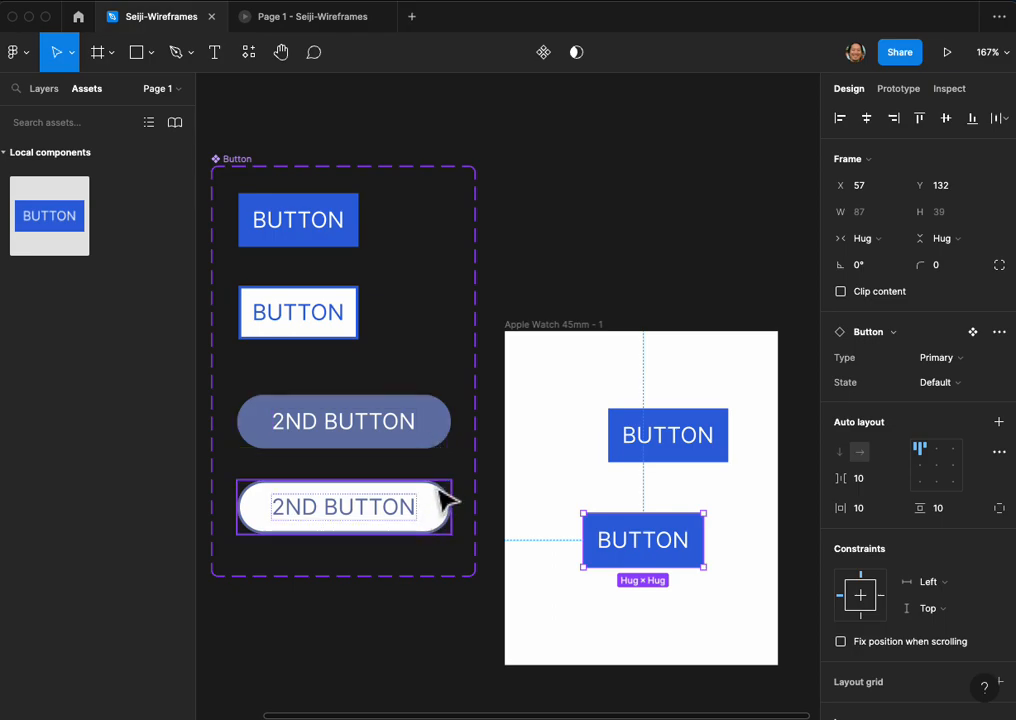
{"action": "left_click", "coordinate": [975, 362]}
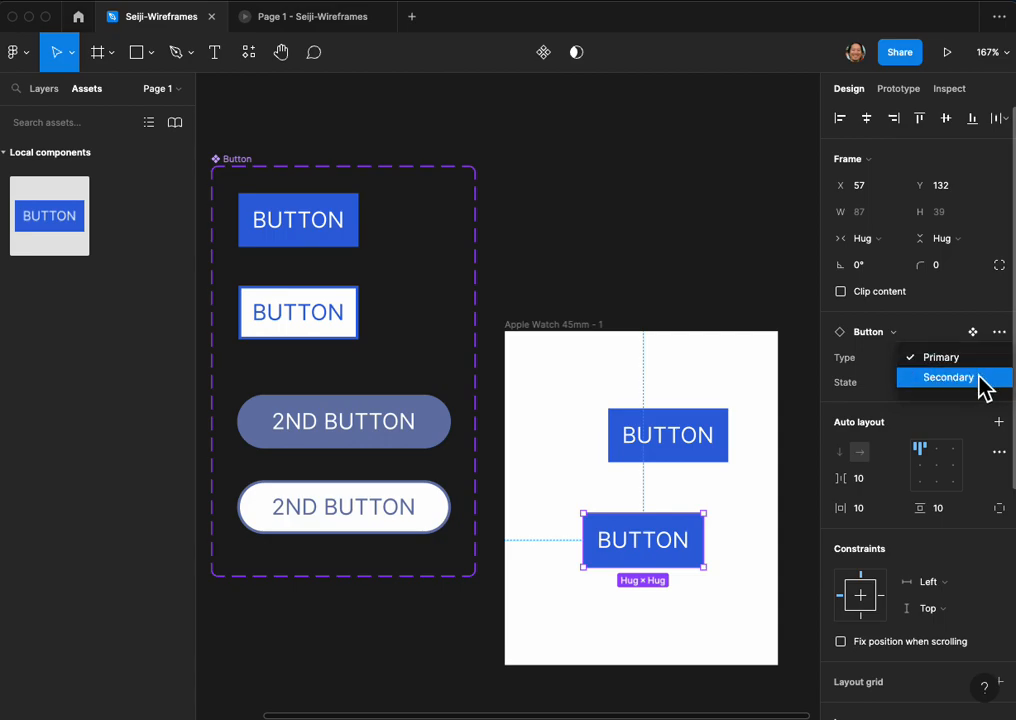
{"action": "left_click", "coordinate": [983, 380]}
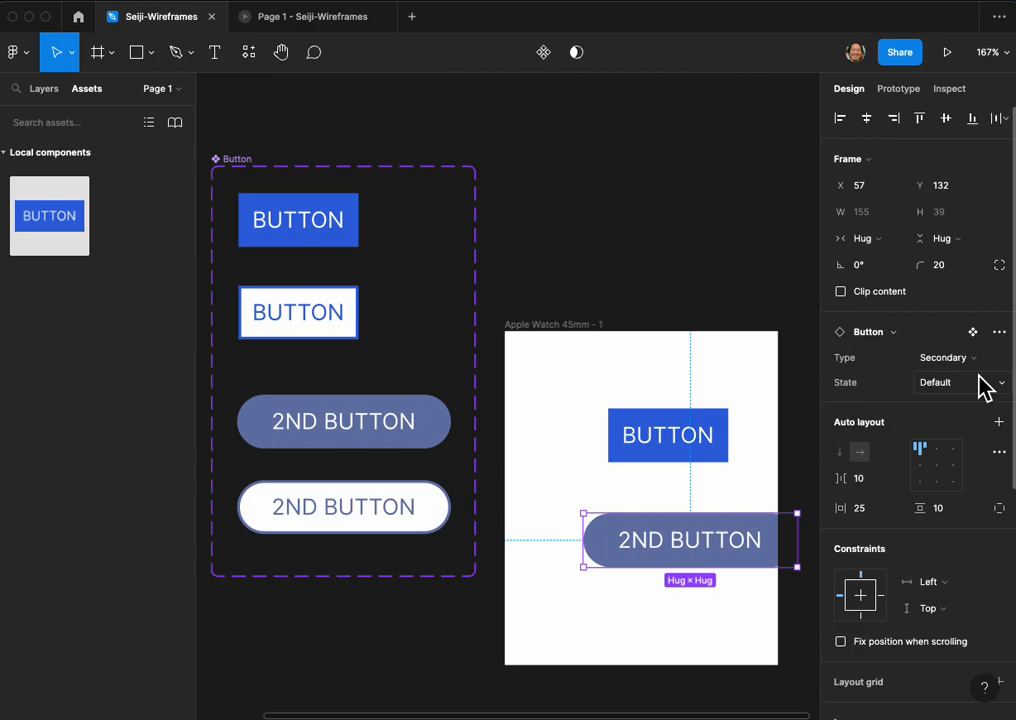
Centre both button instances horizontally on the Apple Watch 45mm - 1 frame and check them in the prototype preview
{"action": "left_click_drag", "start_coordinate": [706, 551], "coordinate": [660, 570]}
{"action": "left_click_drag", "start_coordinate": [676, 453], "coordinate": [650, 450]}
{"action": "left_click", "coordinate": [684, 566]}
{"action": "scroll", "coordinate": [500, 180], "scroll_direction": "up", "scroll_amount": 1}
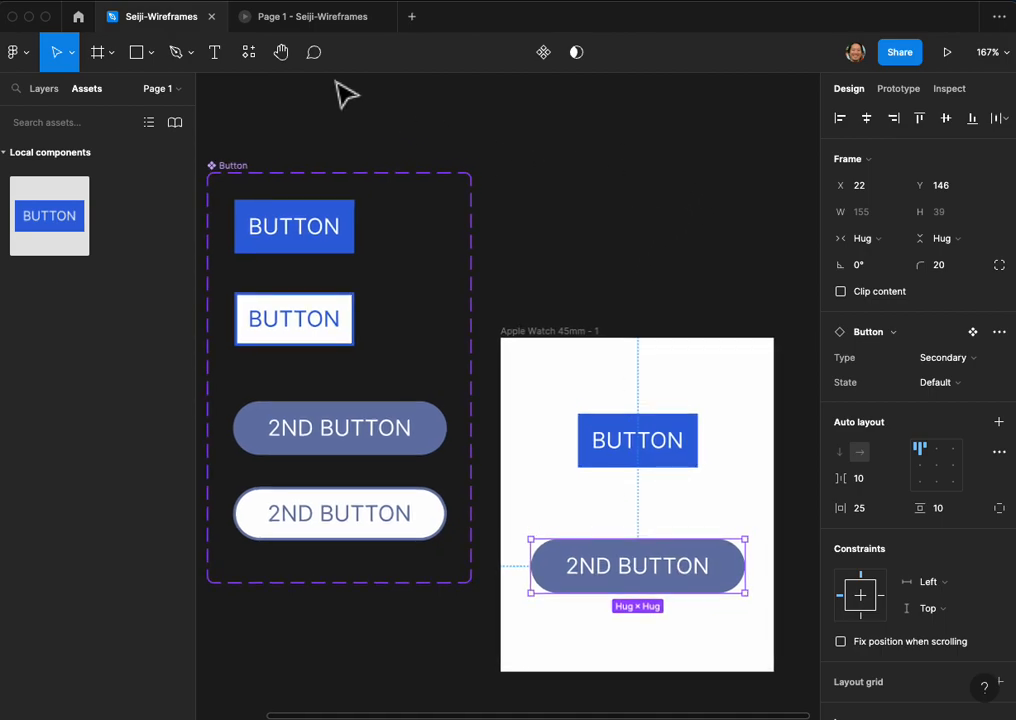
{"action": "left_click", "coordinate": [310, 18]}
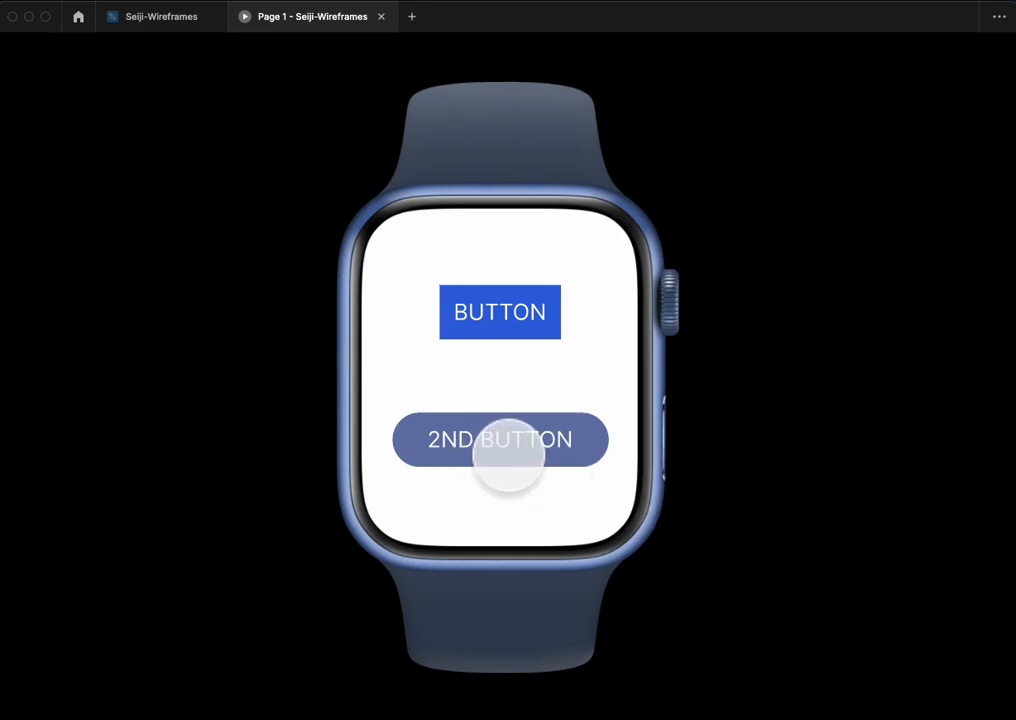
{"action": "left_click", "coordinate": [197, 27]}
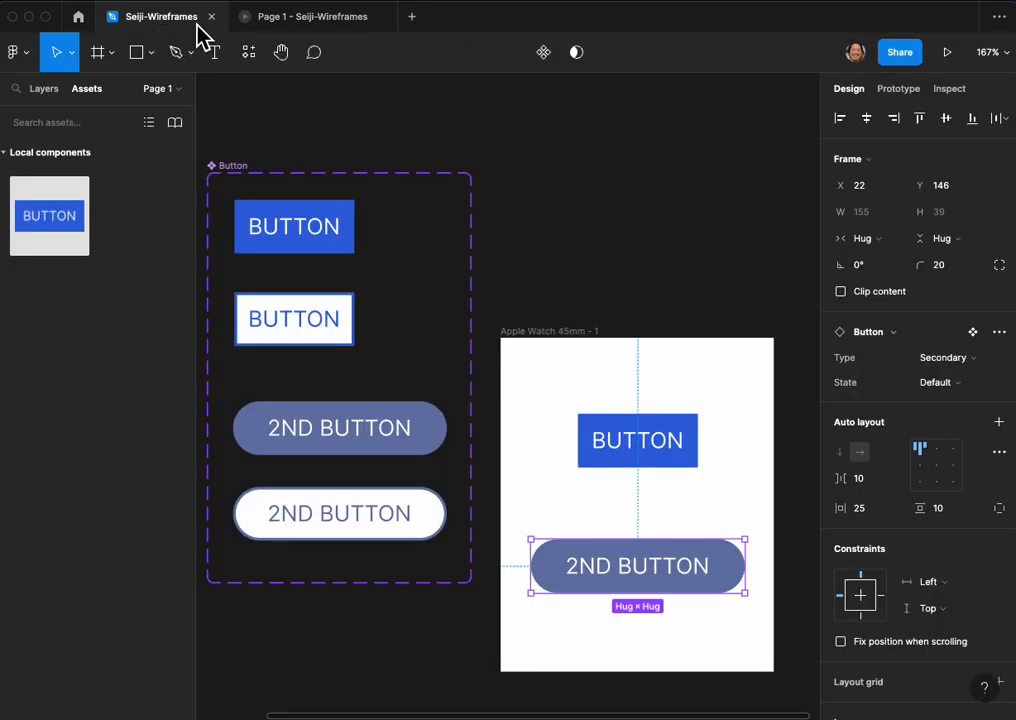
Add a While hovering interaction with Dissolve changing the Secondary Default variant to Secondary Hover, and test it in the prototype preview
{"action": "left_click", "coordinate": [424, 450]}
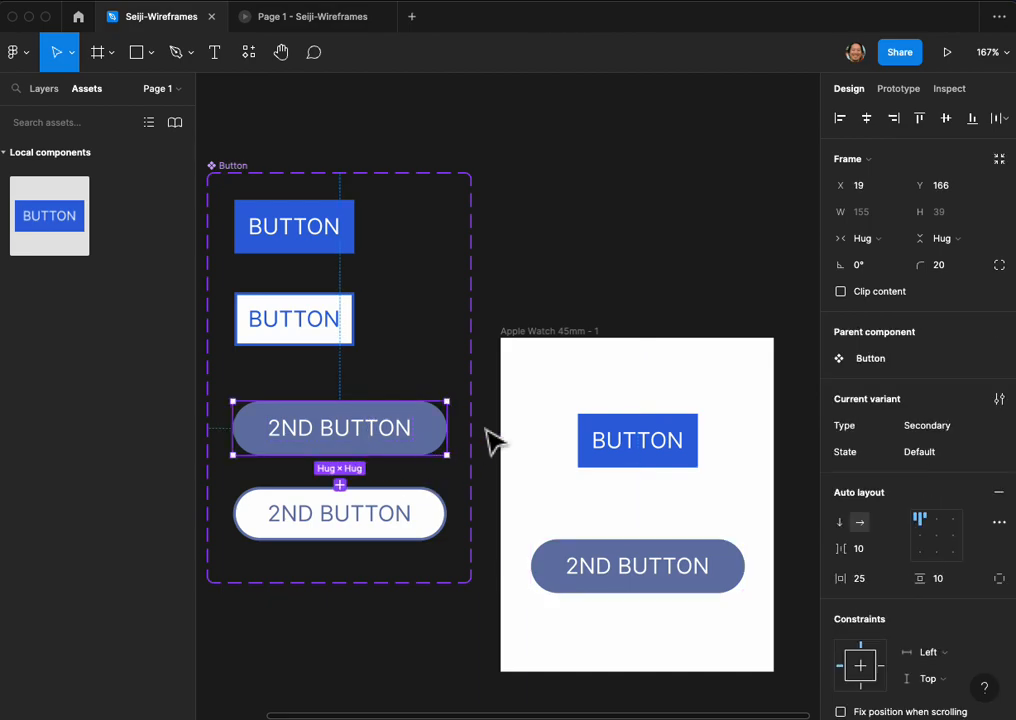
{"action": "left_click", "coordinate": [899, 89]}
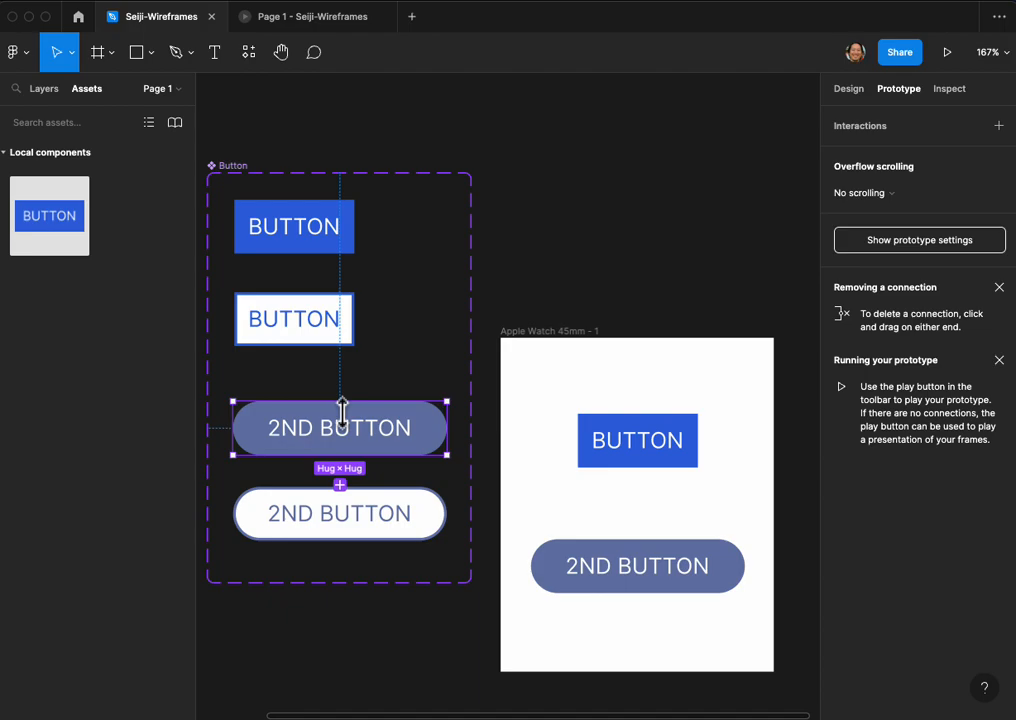
{"action": "left_click_drag", "start_coordinate": [345, 458], "coordinate": [401, 512]}
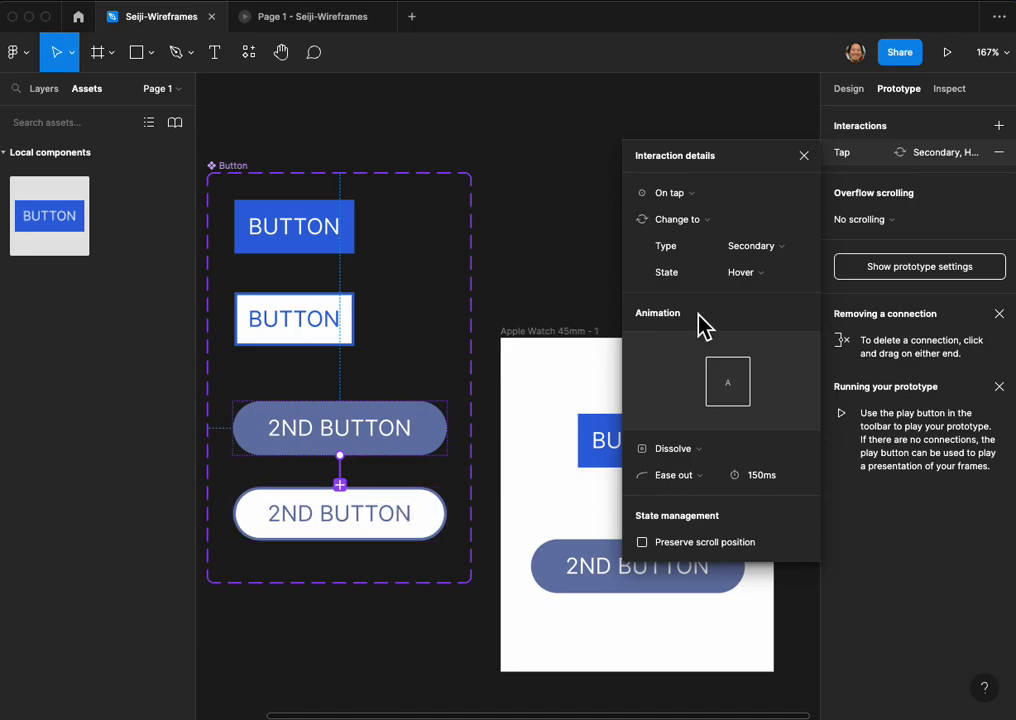
{"action": "left_click", "coordinate": [666, 195]}
{"action": "left_click", "coordinate": [729, 232]}
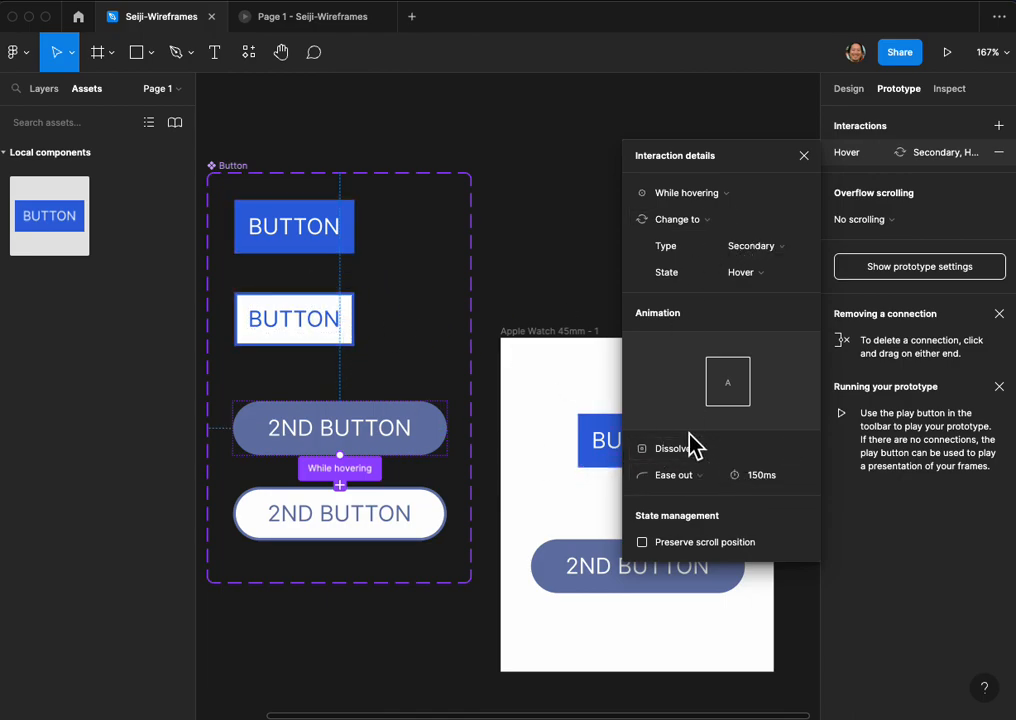
{"action": "left_click", "coordinate": [737, 454]}
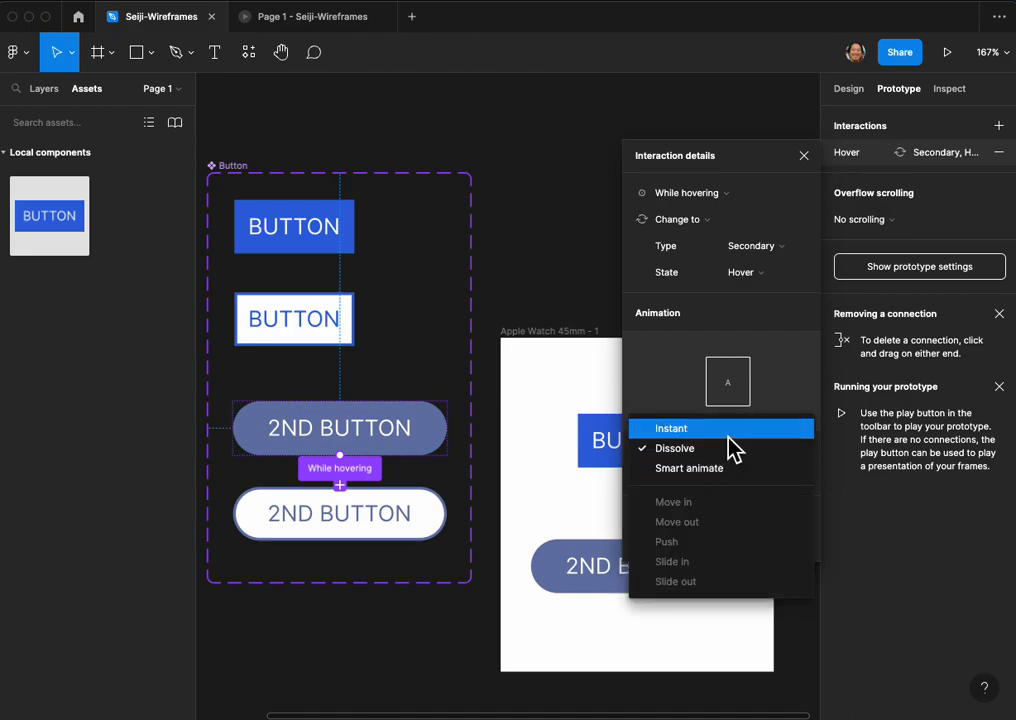
{"action": "left_click", "coordinate": [735, 454]}
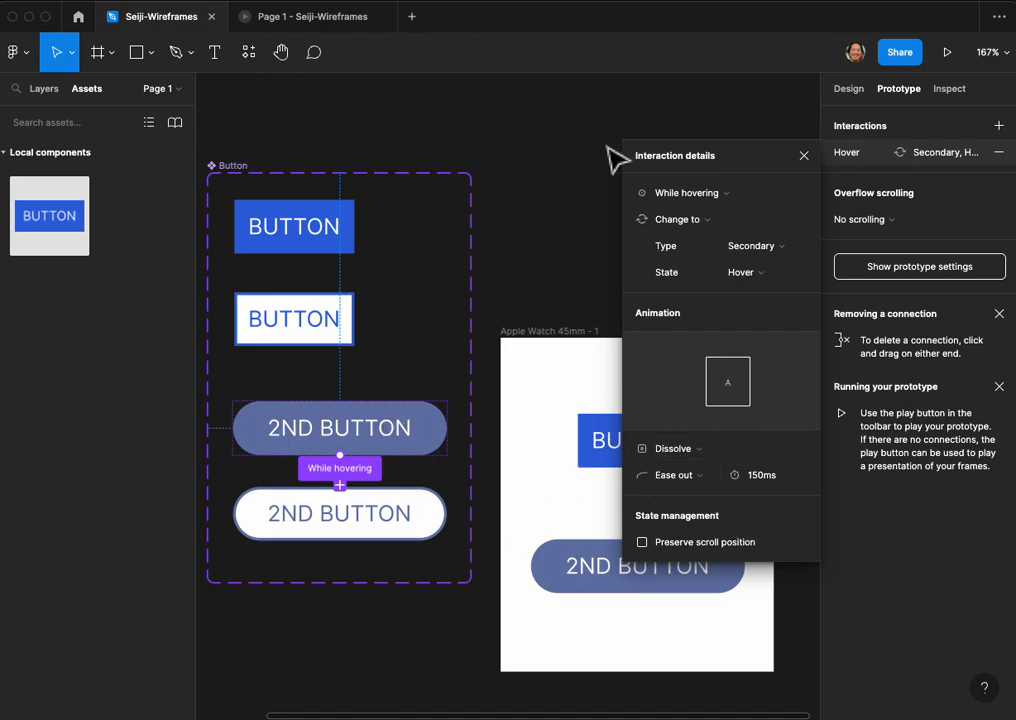
{"action": "left_click", "coordinate": [346, 22]}
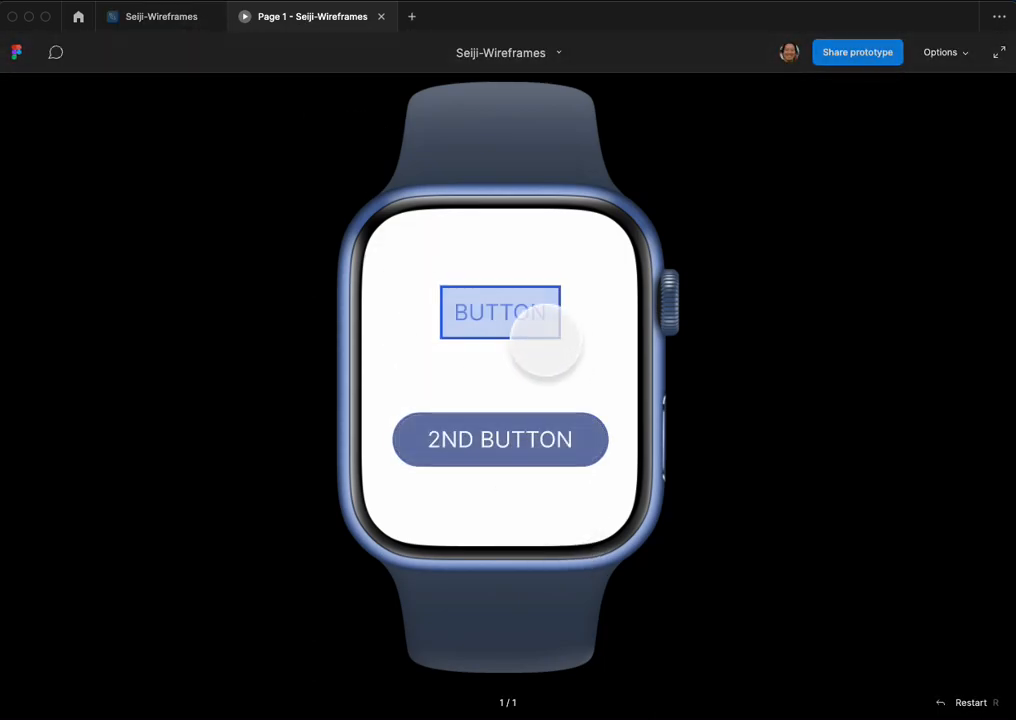
{"action": "left_click", "coordinate": [190, 22]}
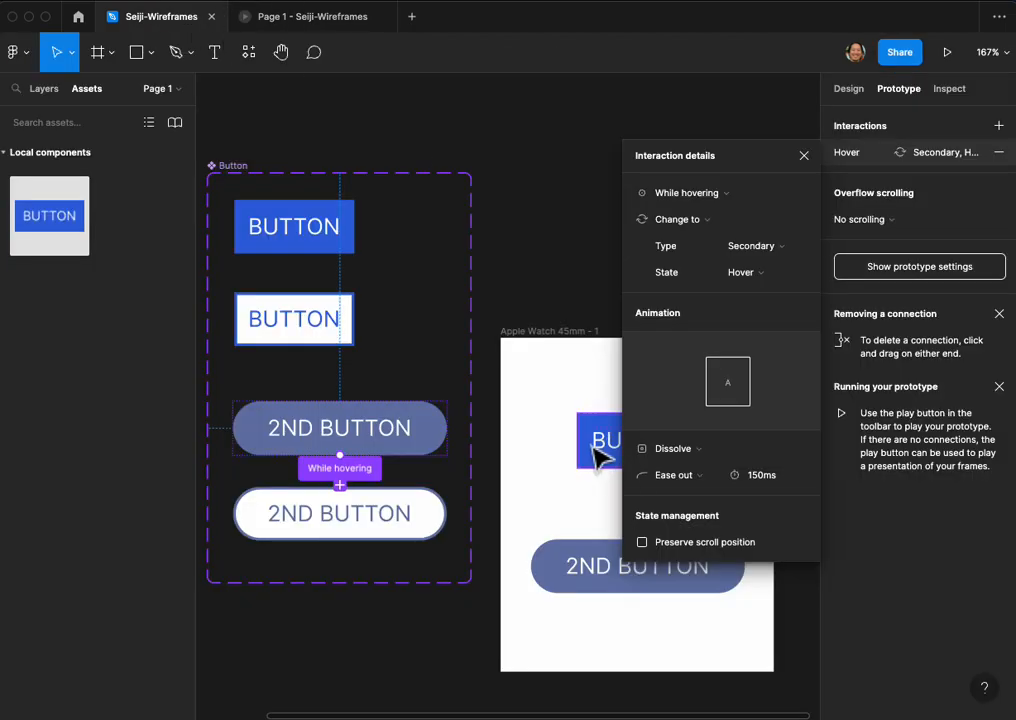
Switch the upper button instance on the Apple Watch frame to the Secondary type and centre it horizontally
{"action": "left_click", "coordinate": [601, 455]}
{"action": "left_click", "coordinate": [852, 92]}
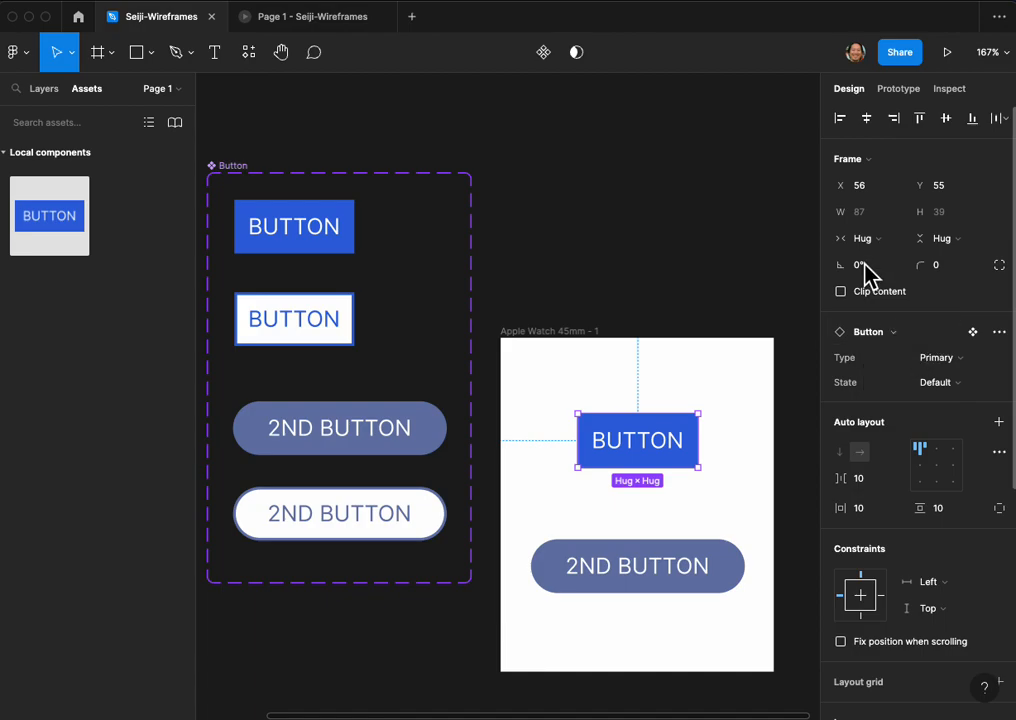
{"action": "left_click", "coordinate": [974, 360]}
{"action": "left_click", "coordinate": [977, 376]}
{"action": "scroll", "coordinate": [700, 480], "scroll_direction": "left", "scroll_amount": 2}
{"action": "left_click_drag", "start_coordinate": [737, 452], "coordinate": [690, 454]}
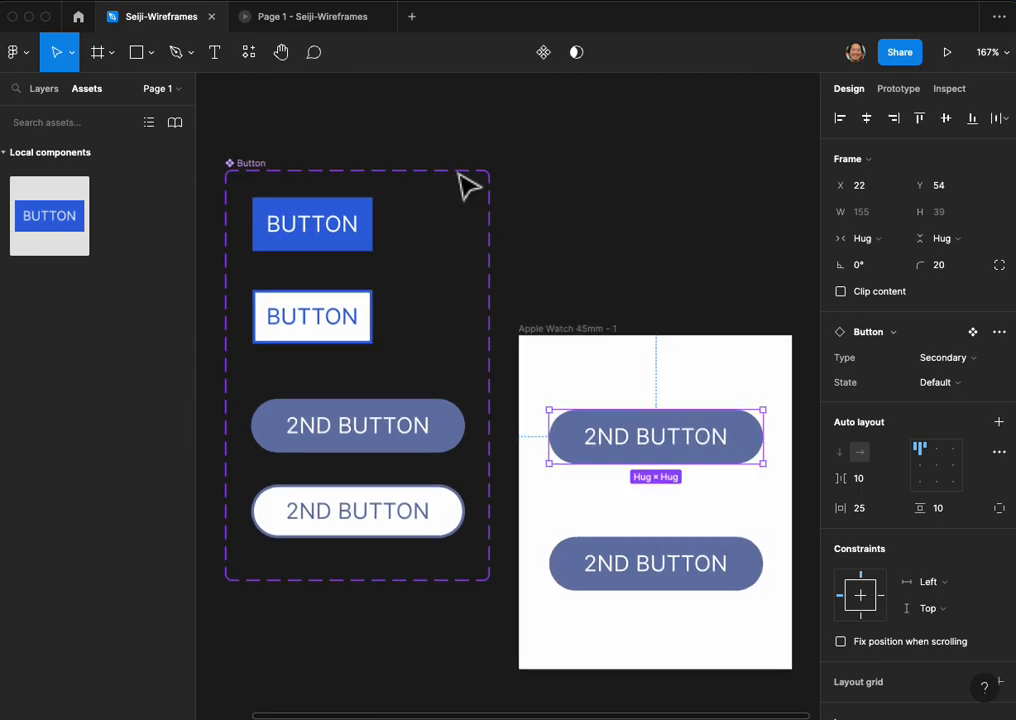
Test the hover behaviour of both secondary buttons in the prototype preview and return to the design file
{"action": "left_click", "coordinate": [303, 20]}
{"action": "left_click", "coordinate": [537, 318]}
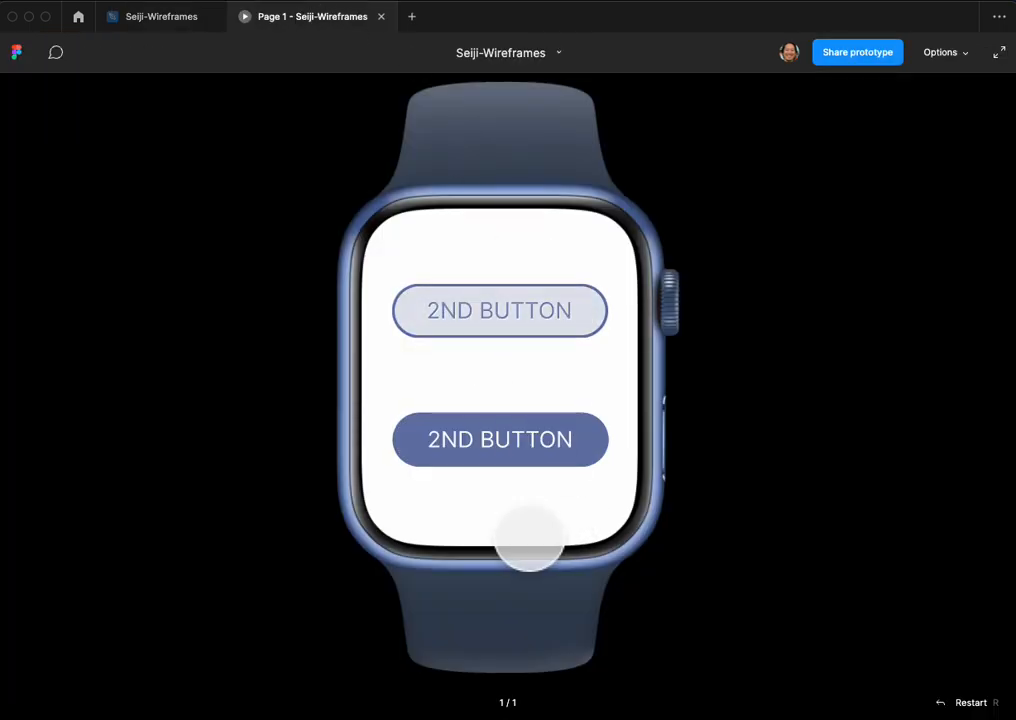
{"action": "left_click", "coordinate": [163, 18]}
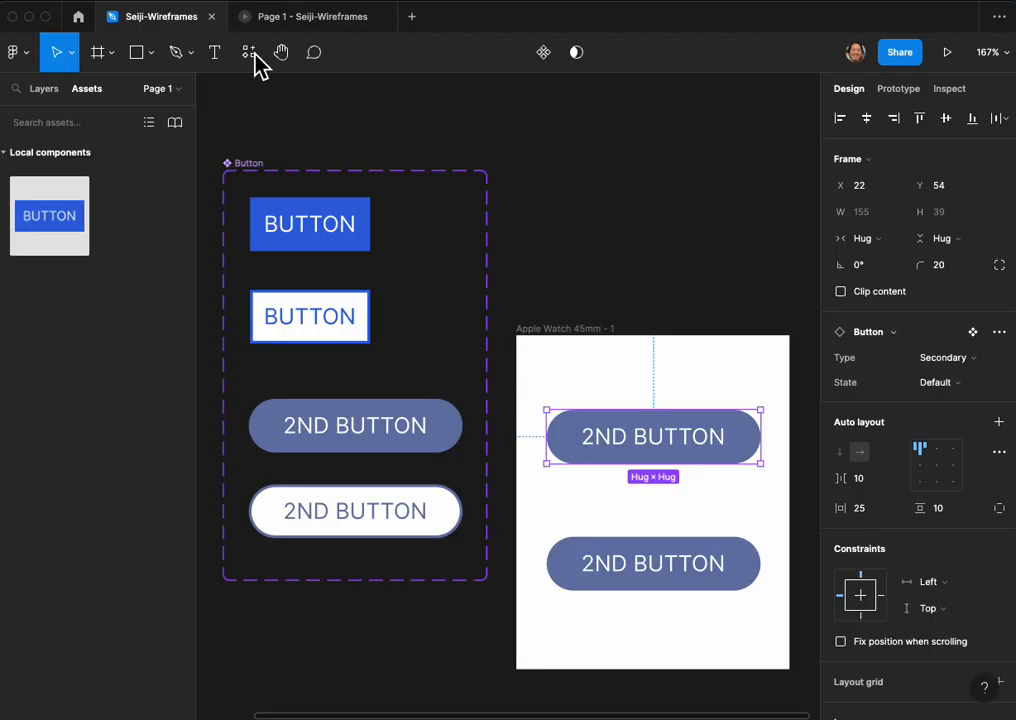